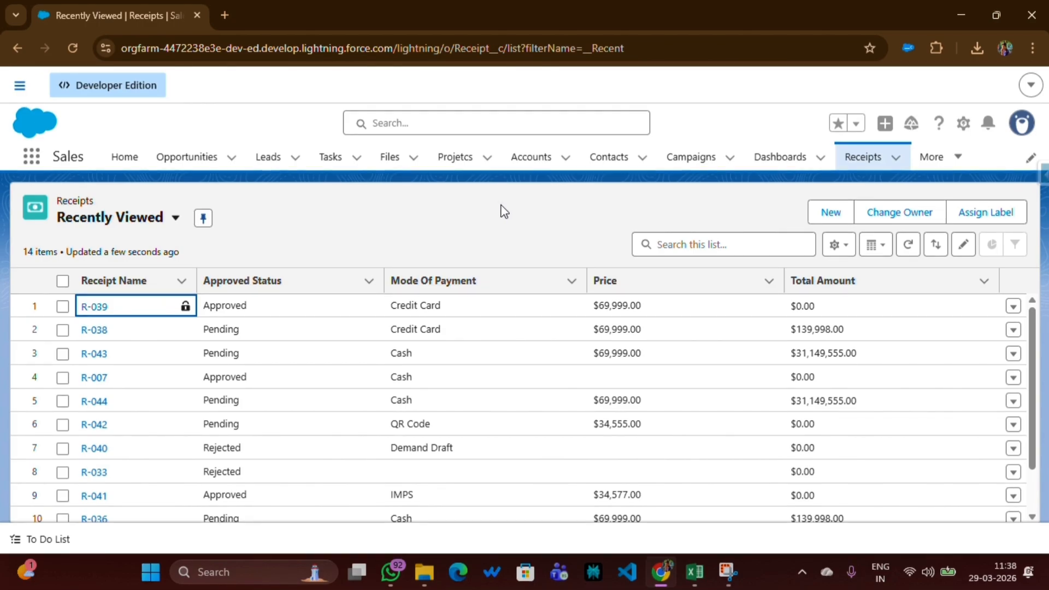
- Open Setup, find the Data Import Wizard with a search for "data impo", and launch the wizard
click(963, 124)
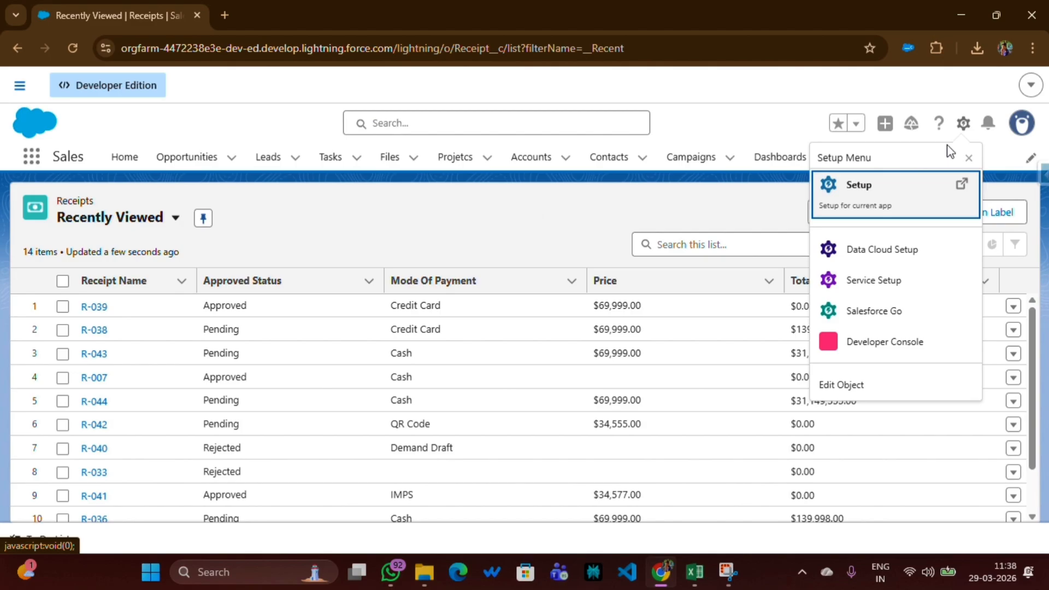
click(866, 192)
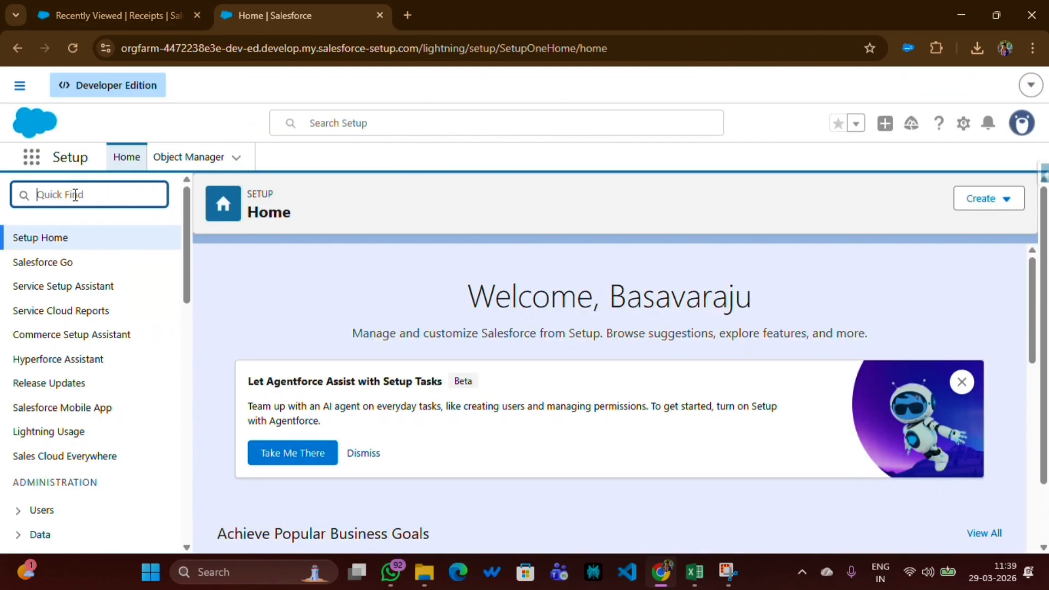
text(data im)
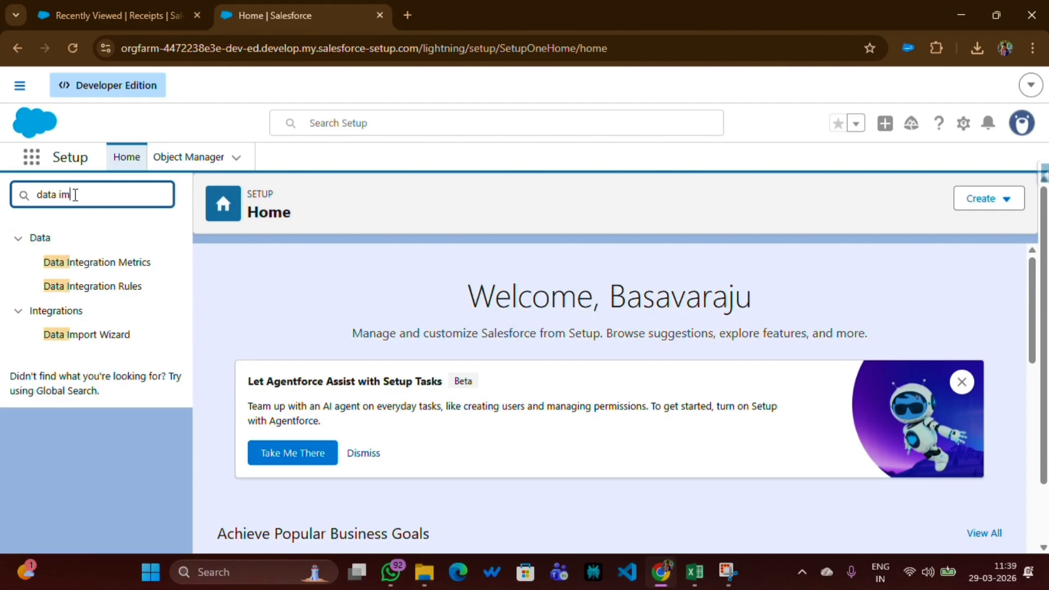
text(po)
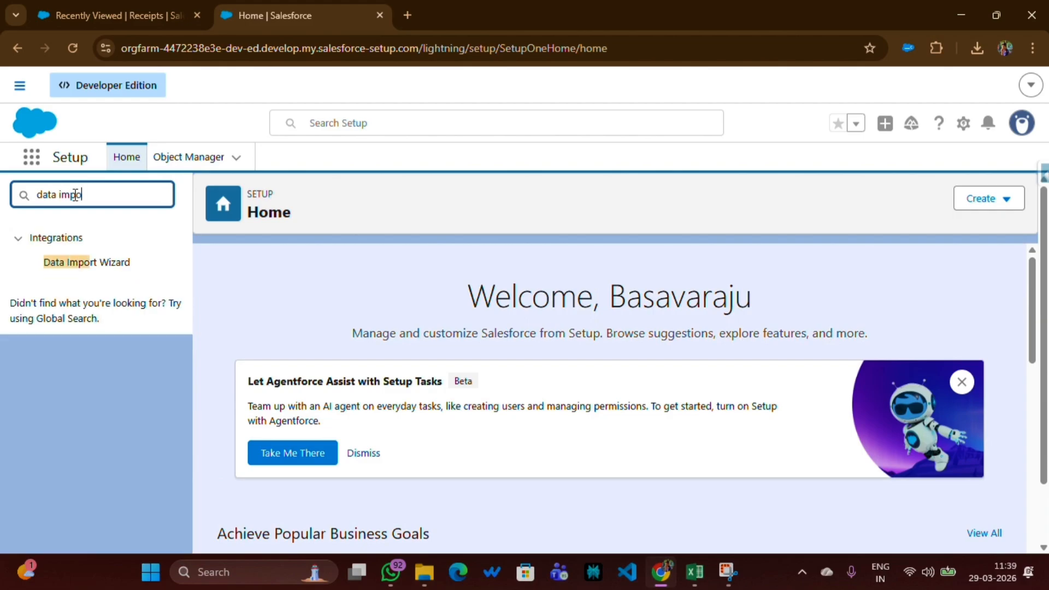
click(69, 264)
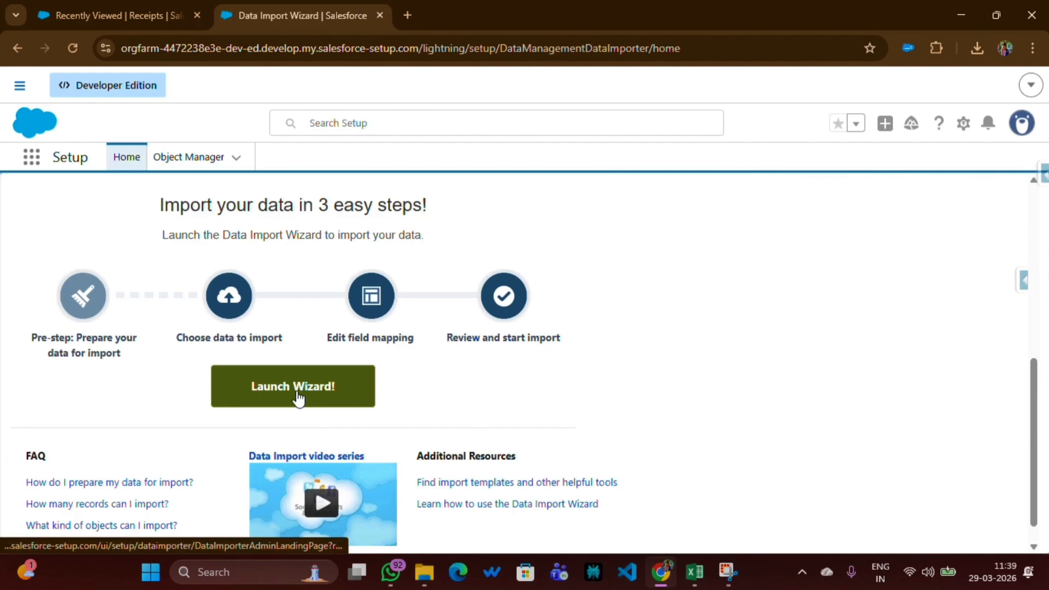
click(298, 389)
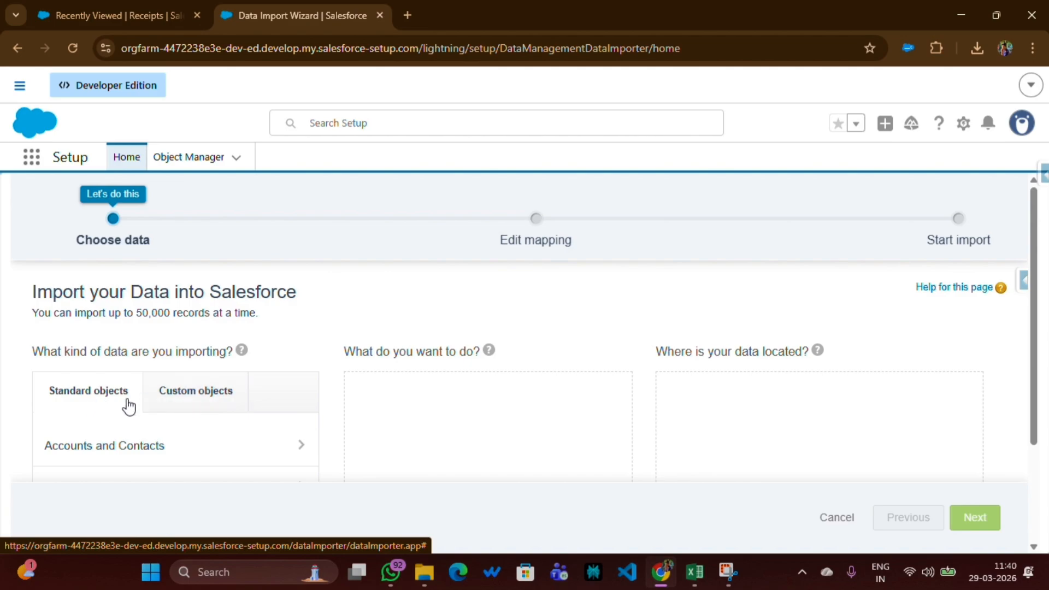
- Choose the custom object Receipts as the kind of data to import
scroll(129, 407, down, 1)
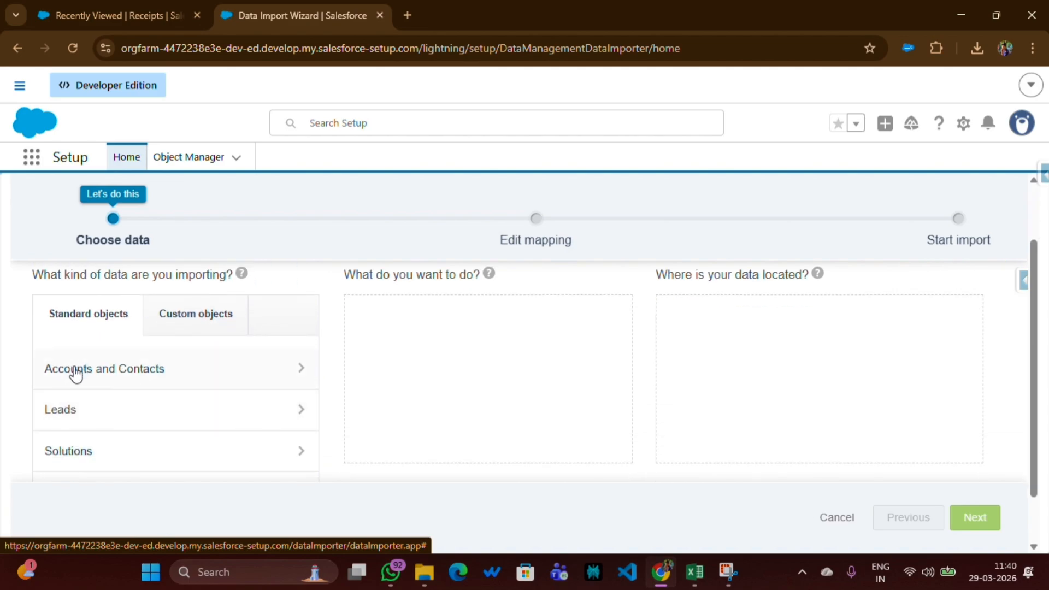
scroll(104, 443, down, 1)
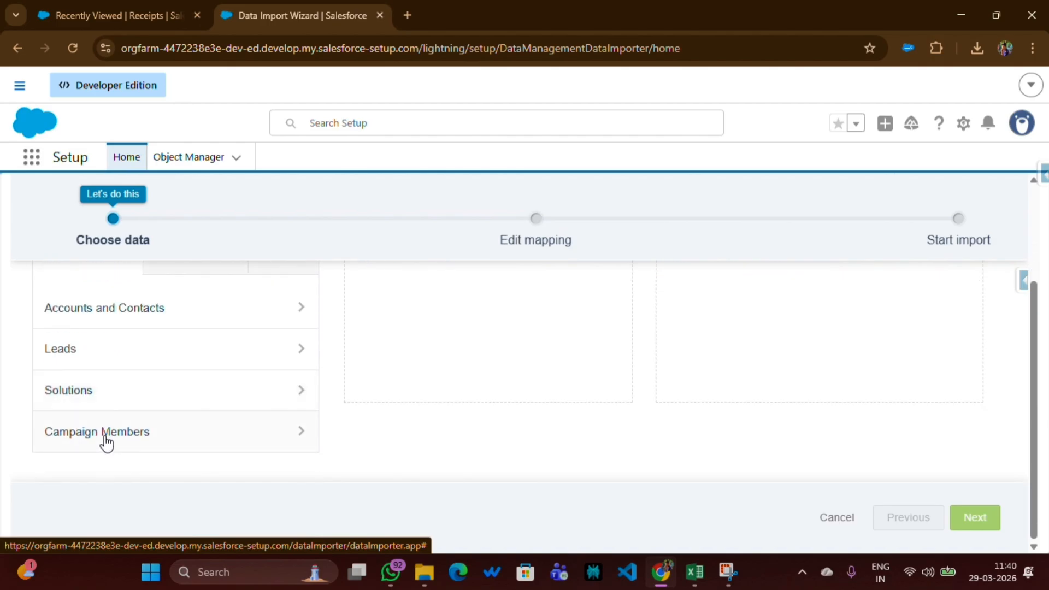
scroll(106, 433, up, 2)
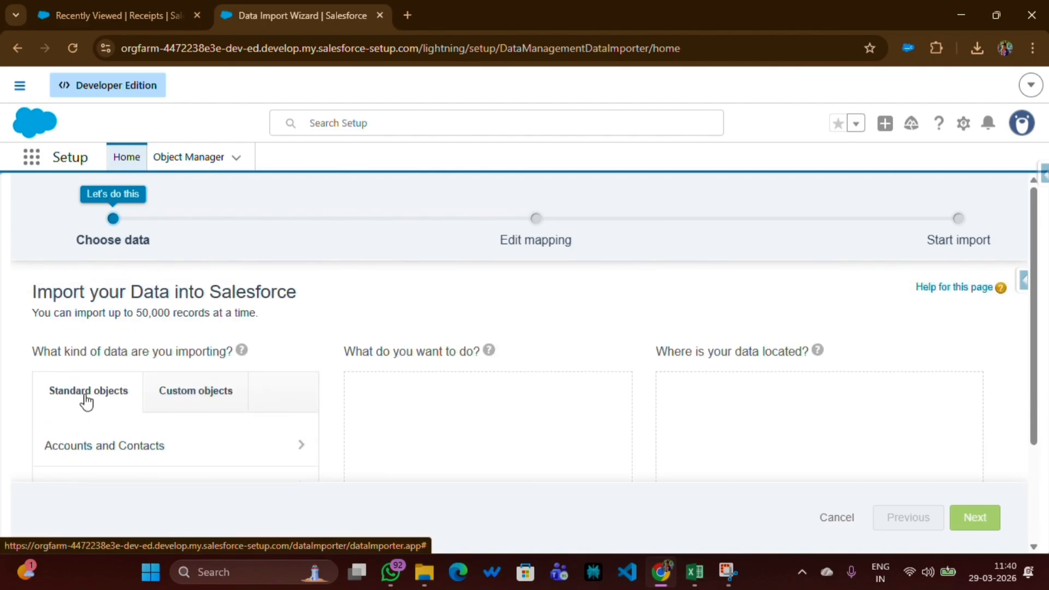
click(210, 396)
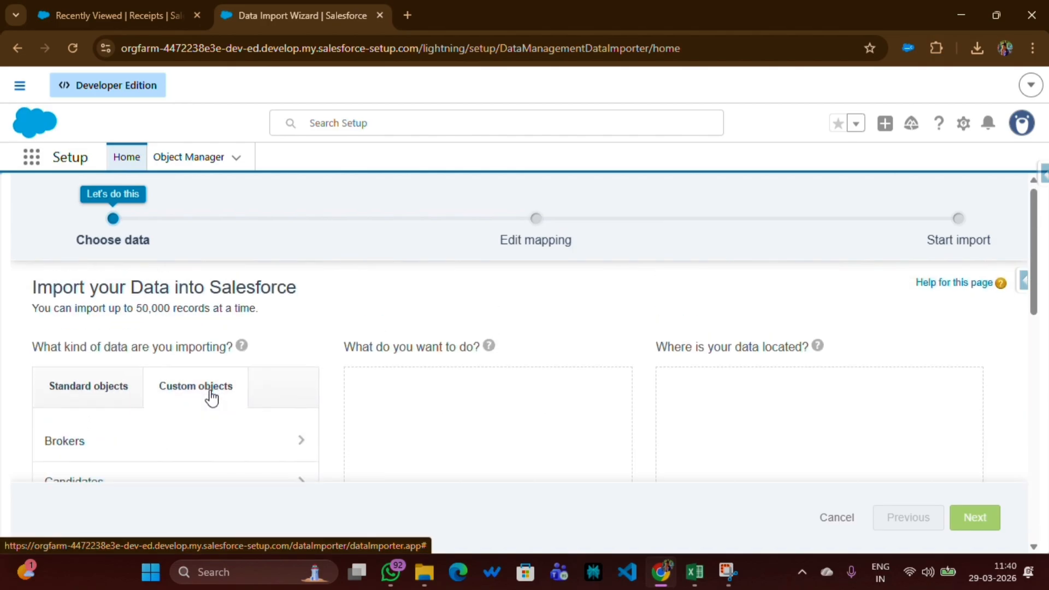
scroll(164, 393, down, 4)
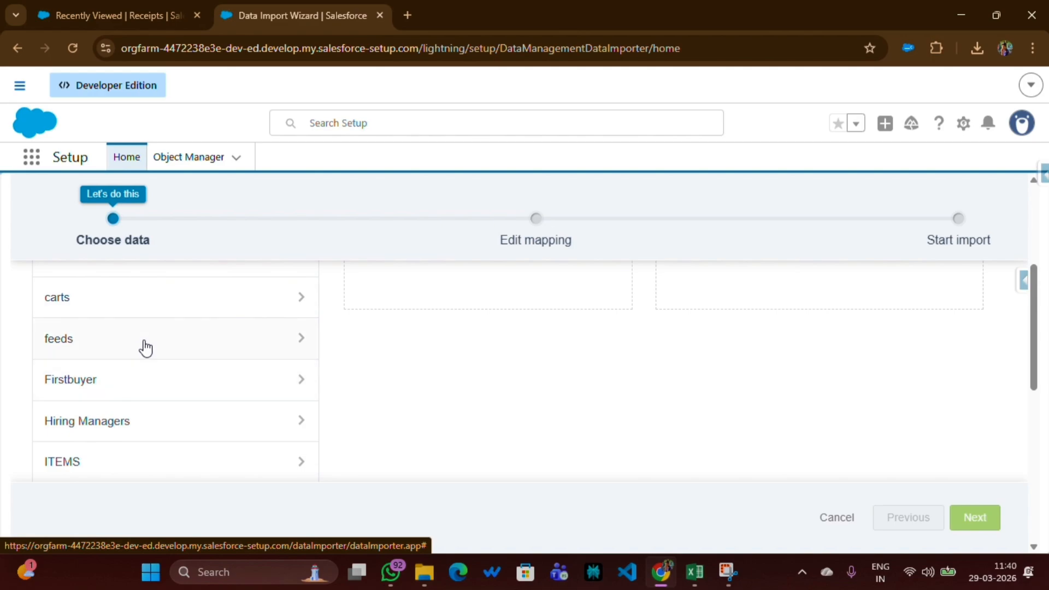
scroll(143, 355, down, 3)
scroll(141, 365, up, 3)
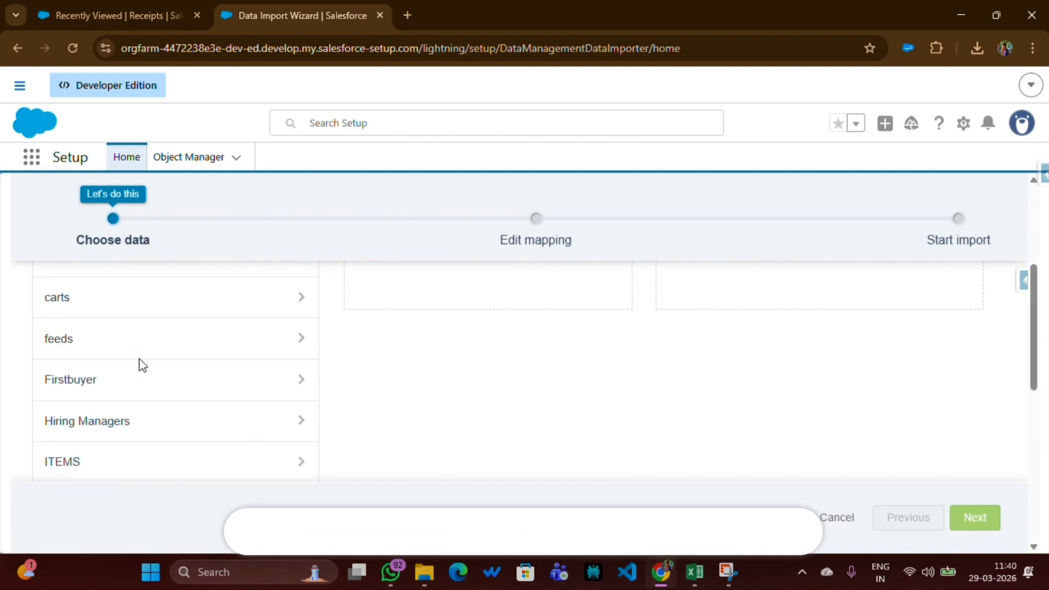
scroll(123, 372, down, 3)
scroll(104, 382, down, 5)
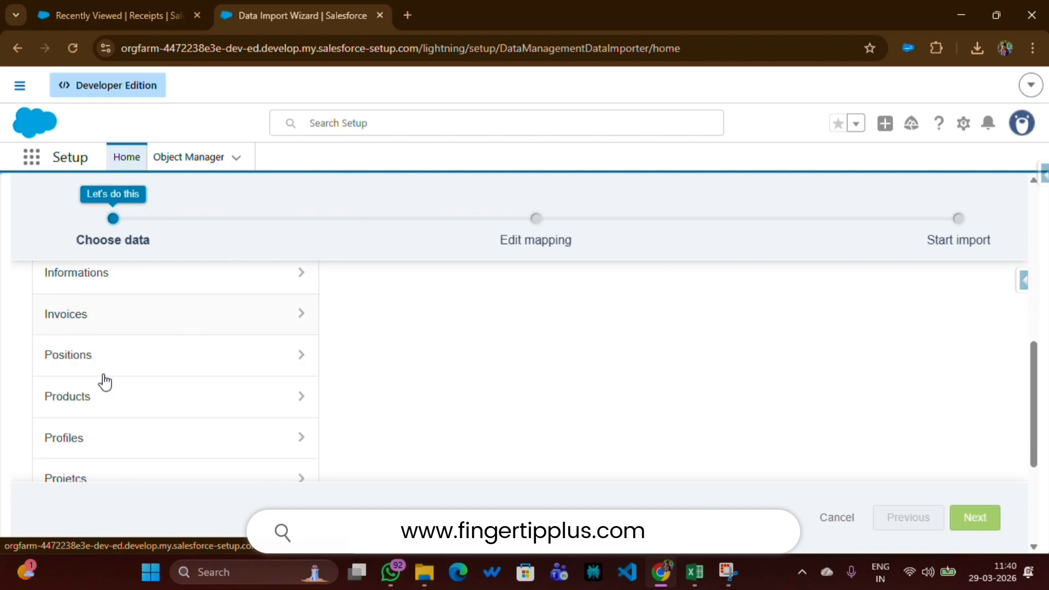
click(89, 350)
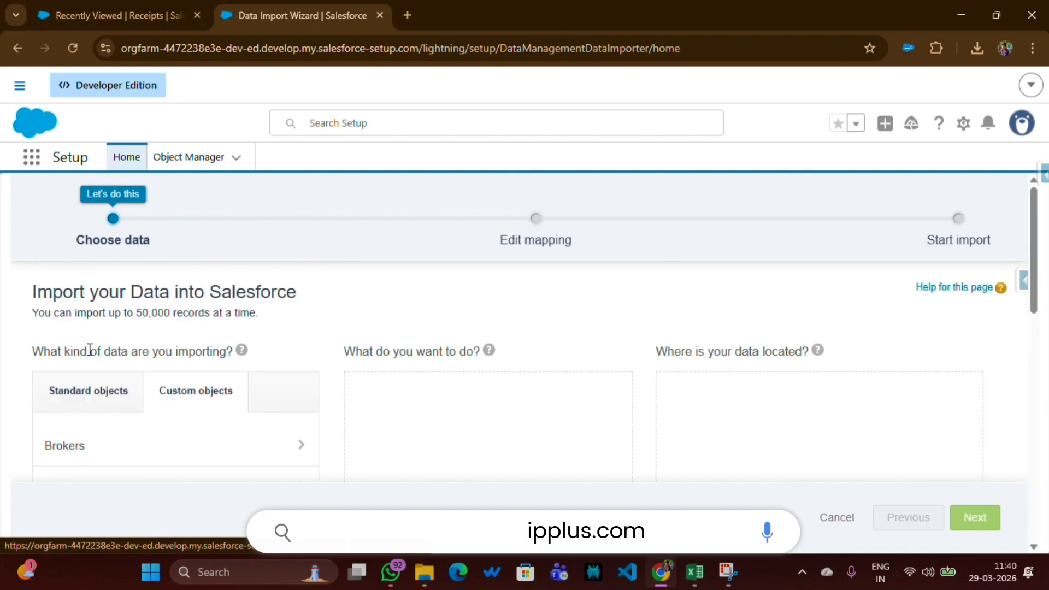
- Set the import to add new records and match them by Name
scroll(227, 377, down, 1)
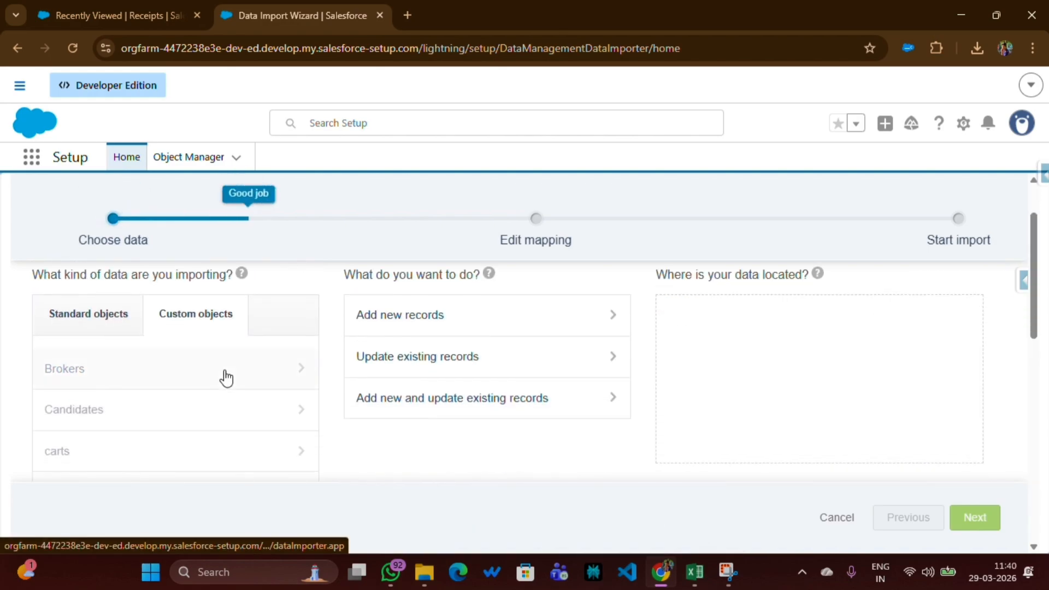
scroll(218, 380, up, 1)
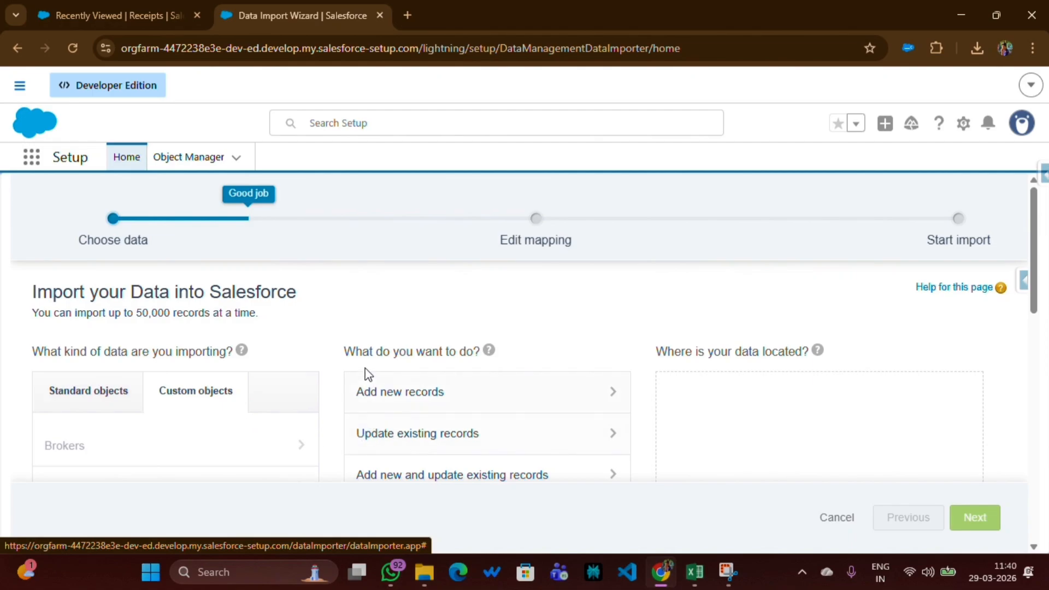
scroll(375, 396, down, 2)
scroll(375, 396, up, 1)
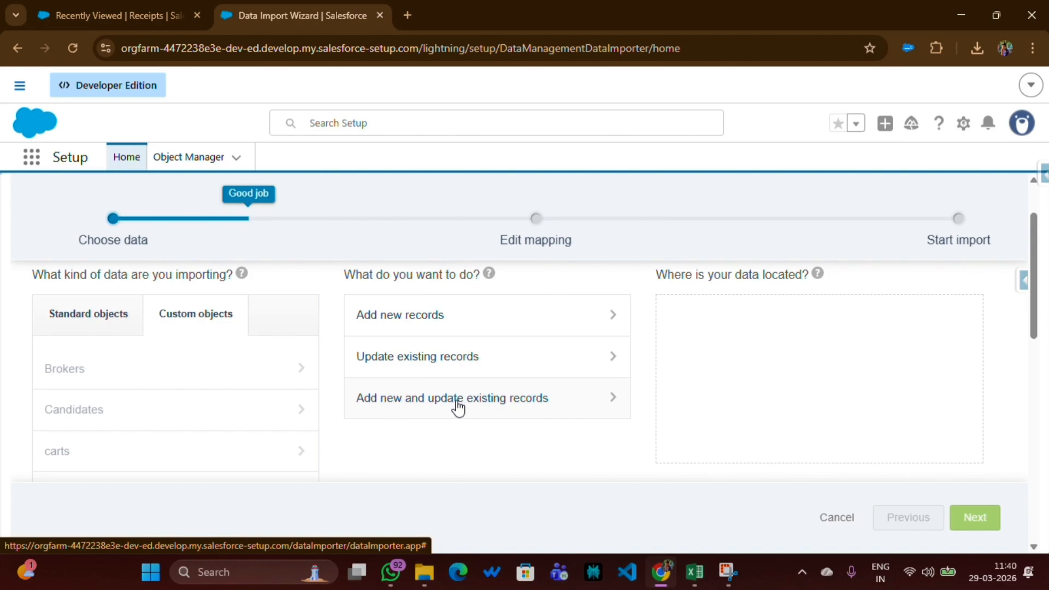
click(407, 323)
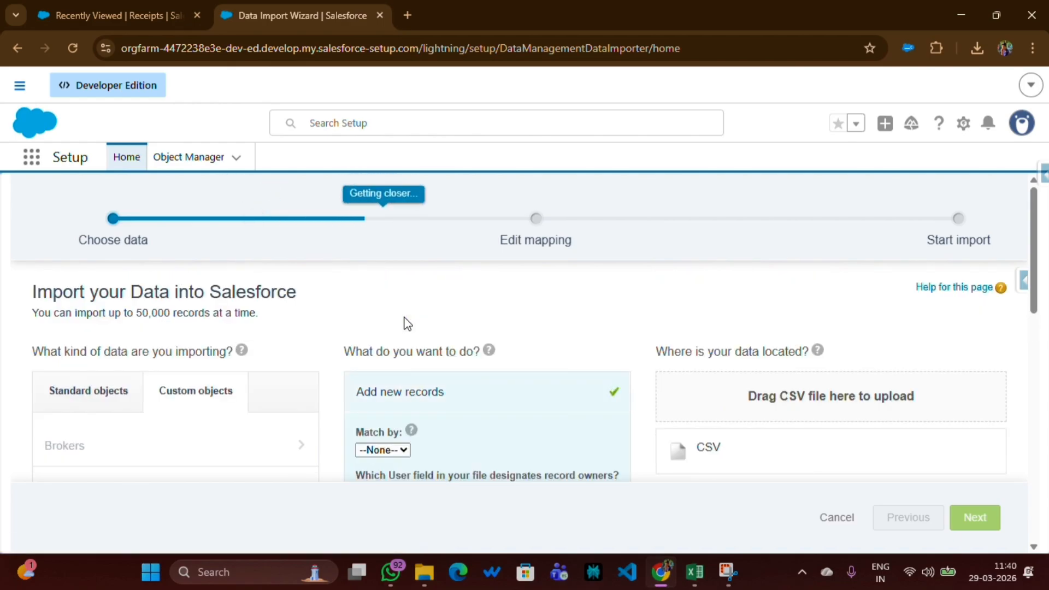
scroll(656, 358, down, 1)
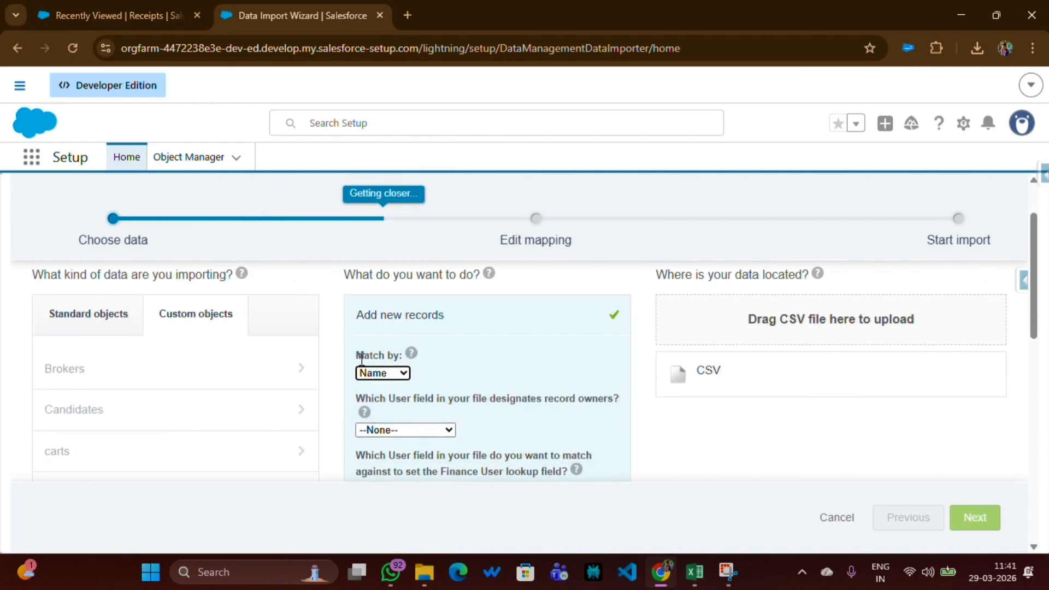
click(359, 362)
click(377, 373)
click(377, 408)
- Choose CSV as the data source, upload receipt_report (1).csv from Downloads, and continue to the field mapping
click(761, 387)
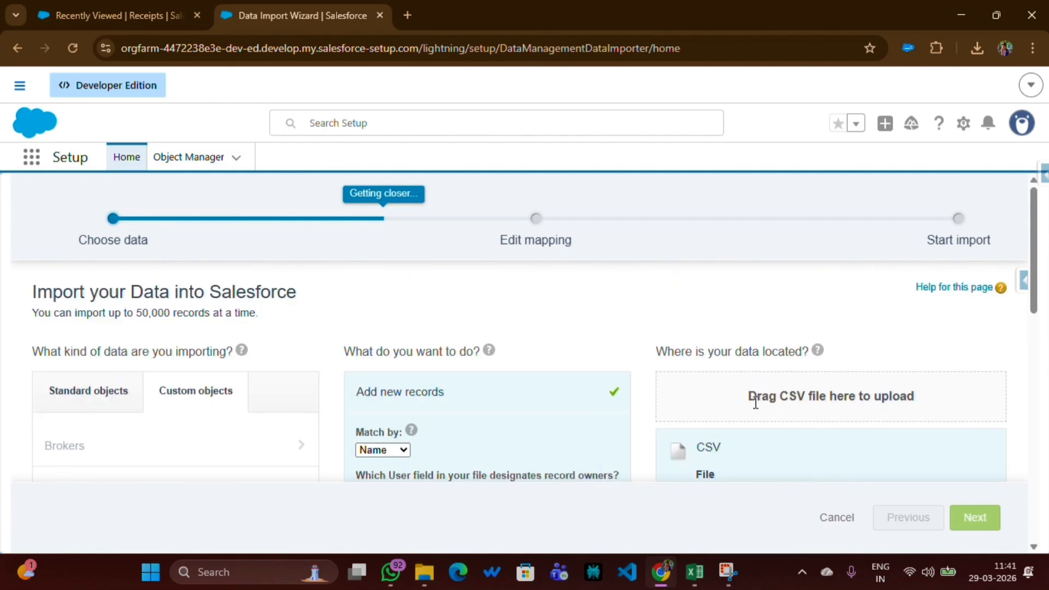
scroll(756, 407, down, 2)
scroll(754, 409, up, 1)
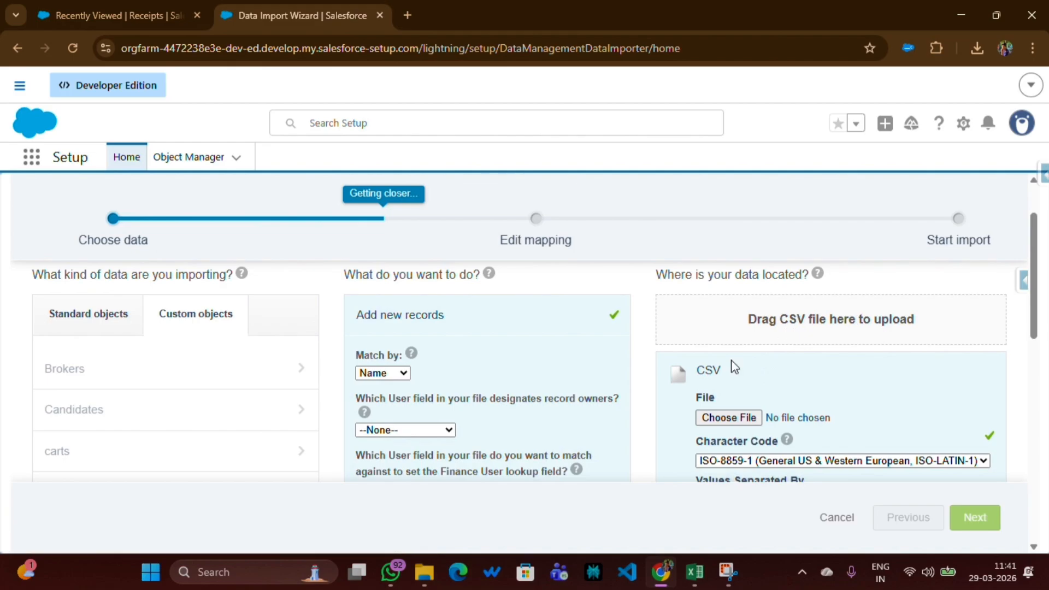
scroll(722, 423, down, 1)
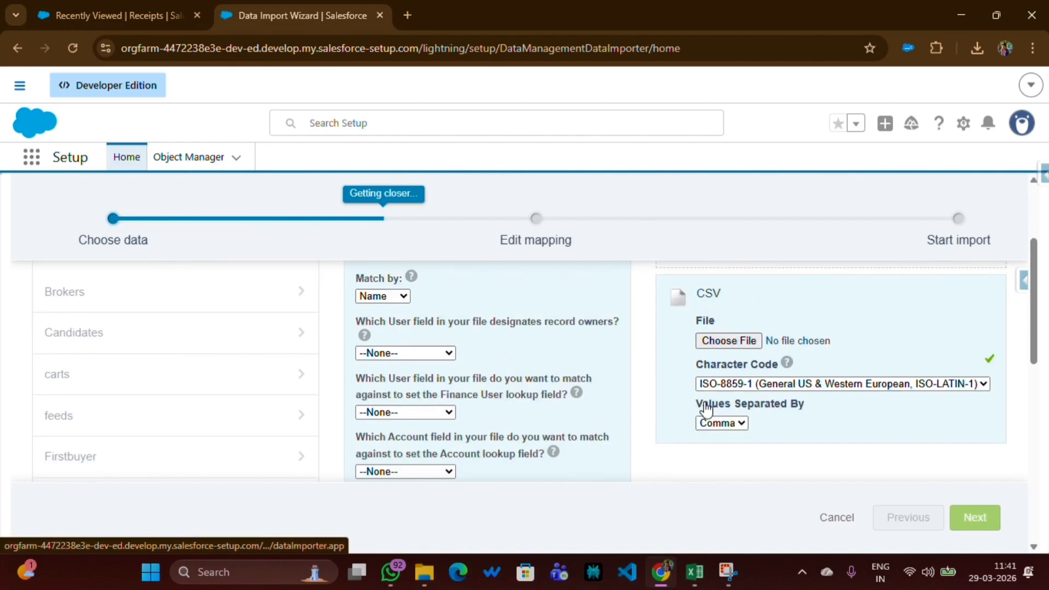
click(716, 343)
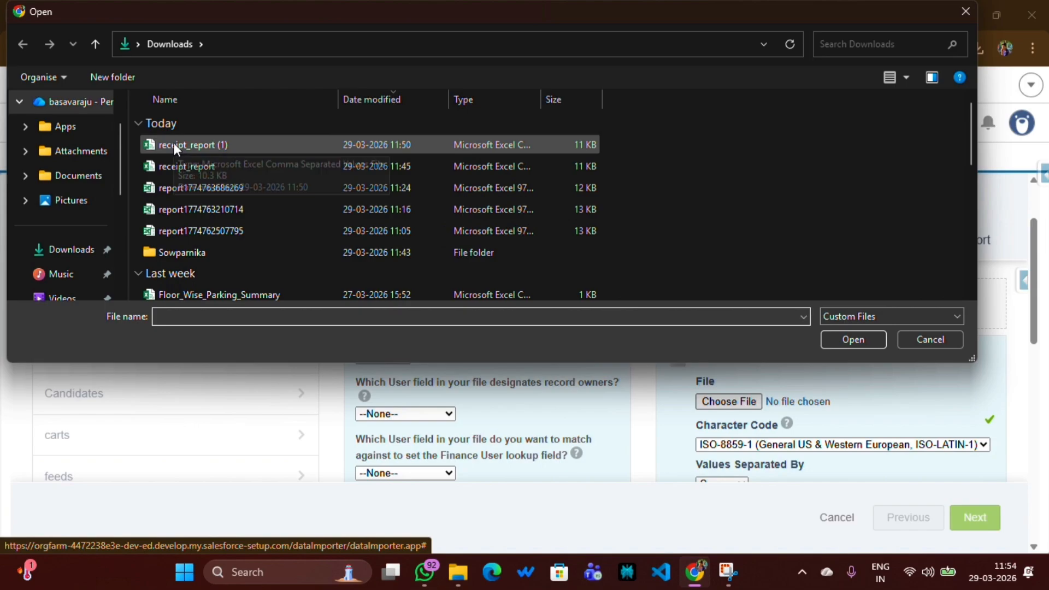
double_click(175, 145)
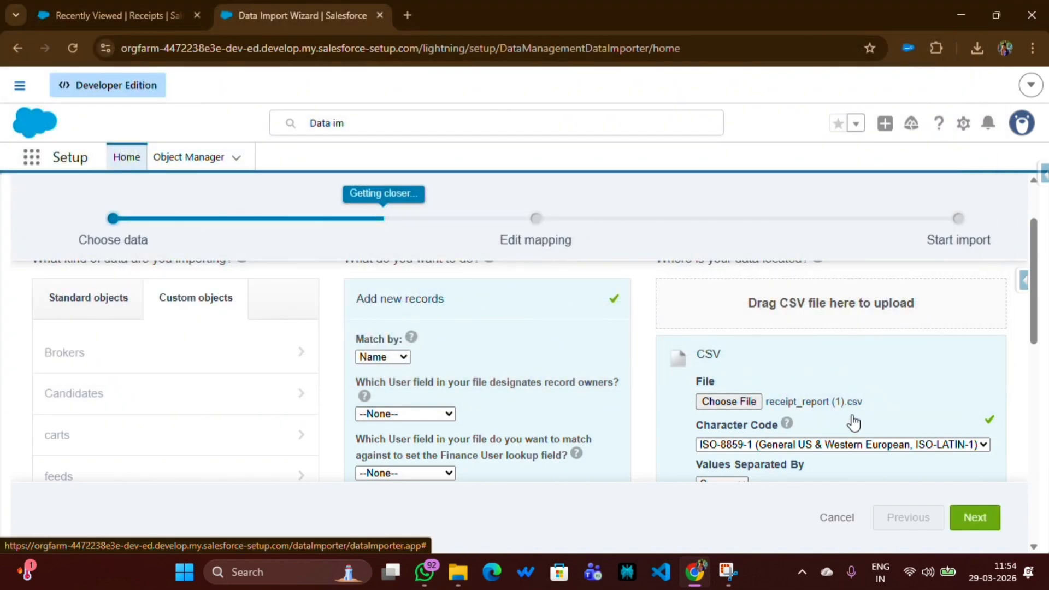
scroll(795, 415, down, 2)
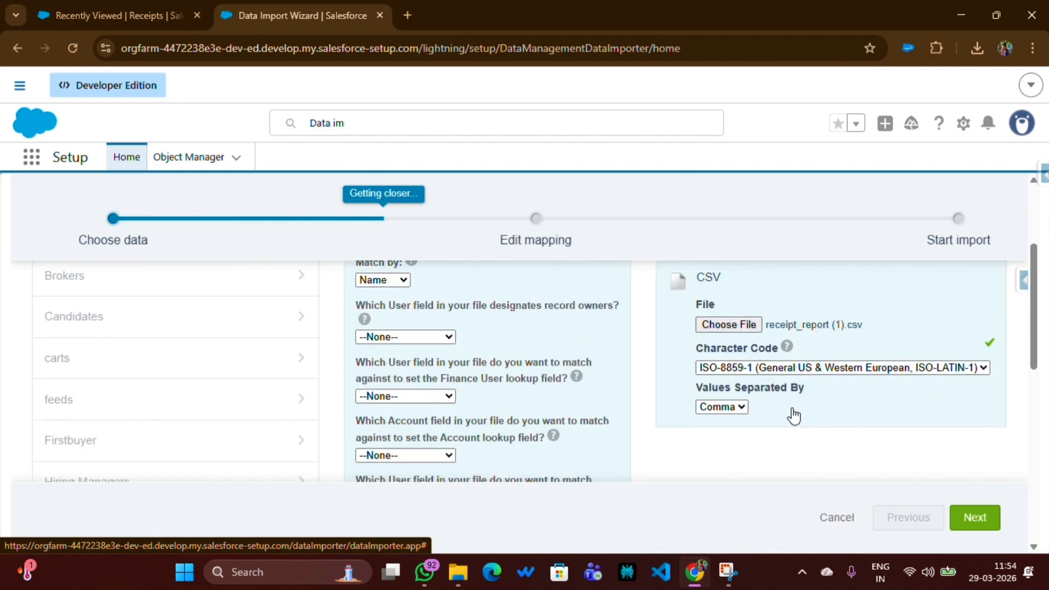
scroll(795, 416, up, 2)
click(973, 519)
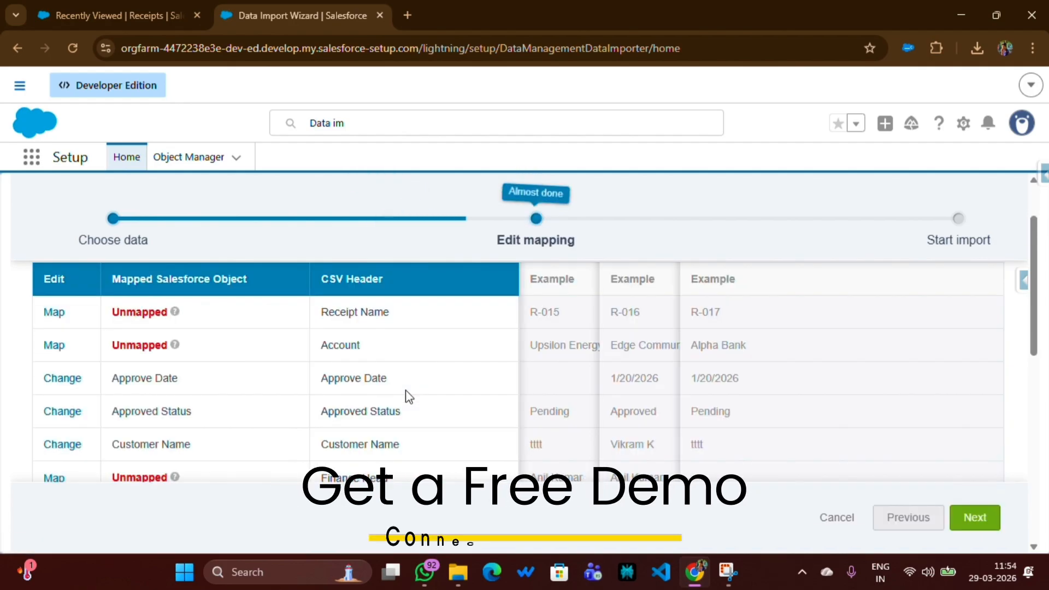
- Map the unmapped GST column of the CSV to the GST field of Receipts
scroll(147, 386, down, 3)
scroll(140, 391, up, 1)
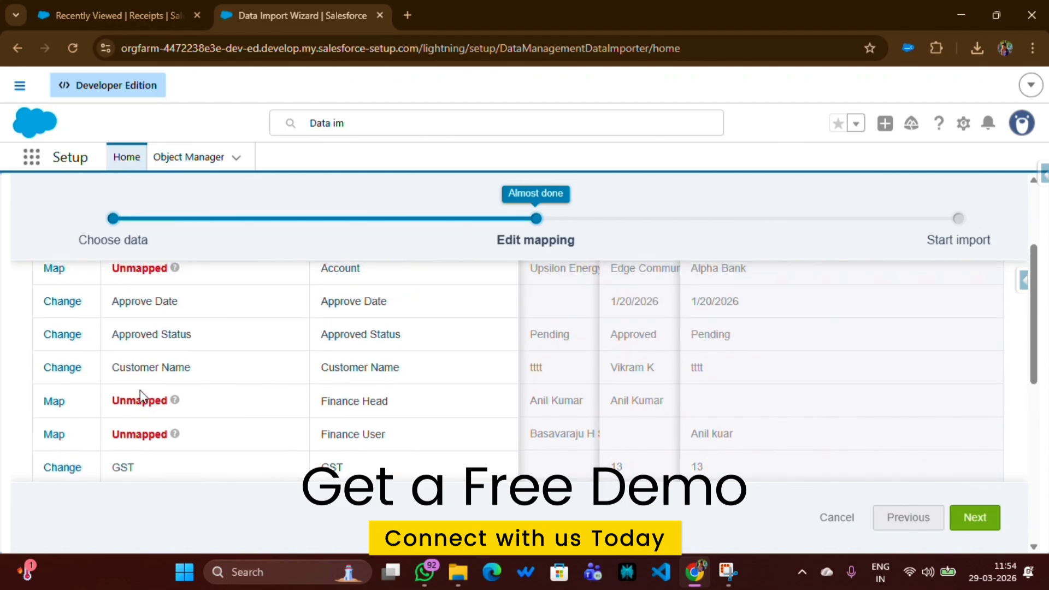
scroll(139, 390, down, 6)
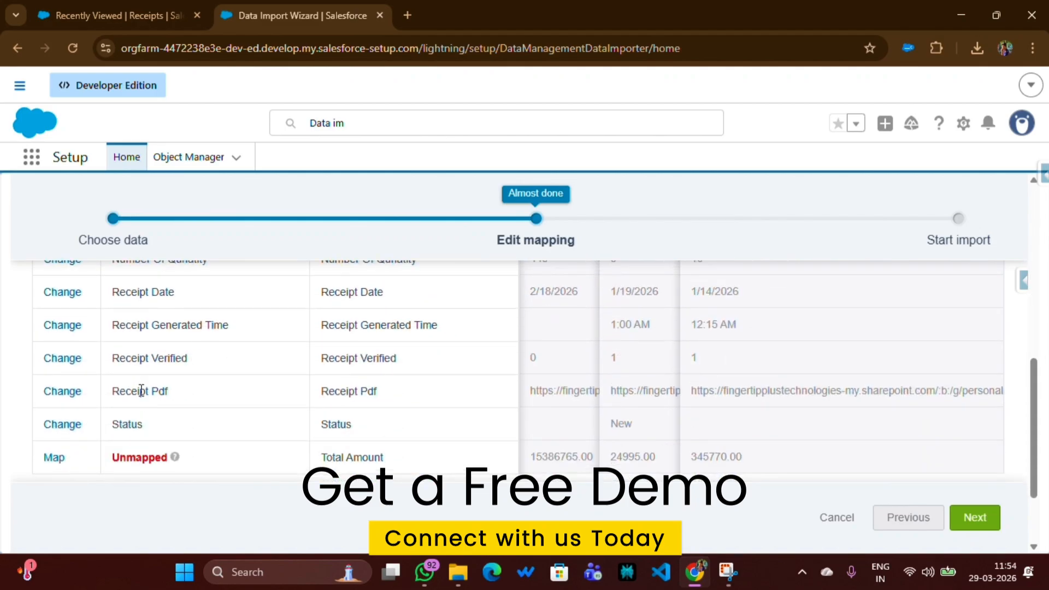
scroll(140, 393, up, 5)
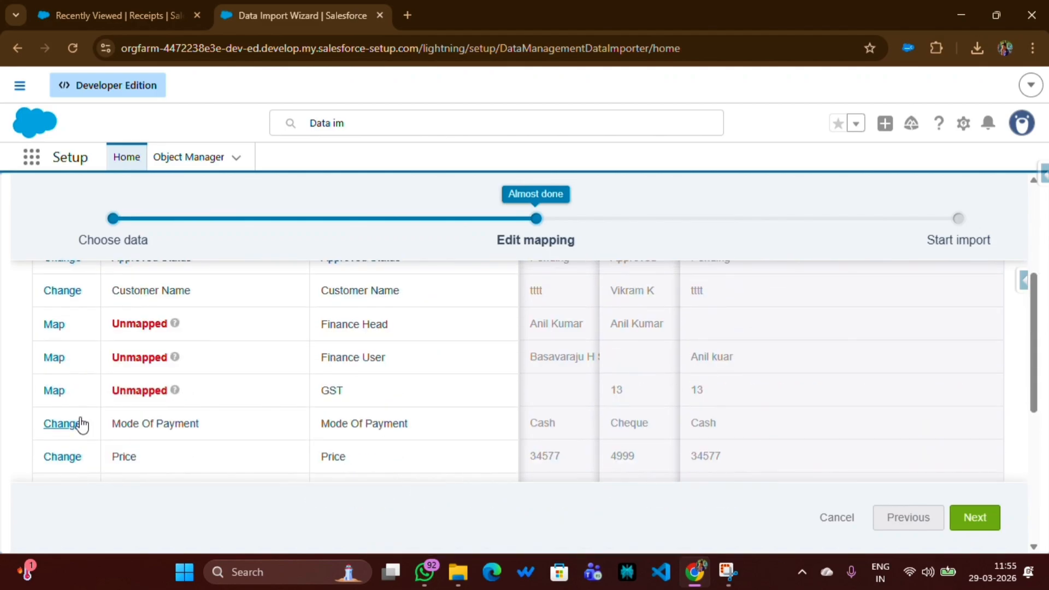
click(48, 388)
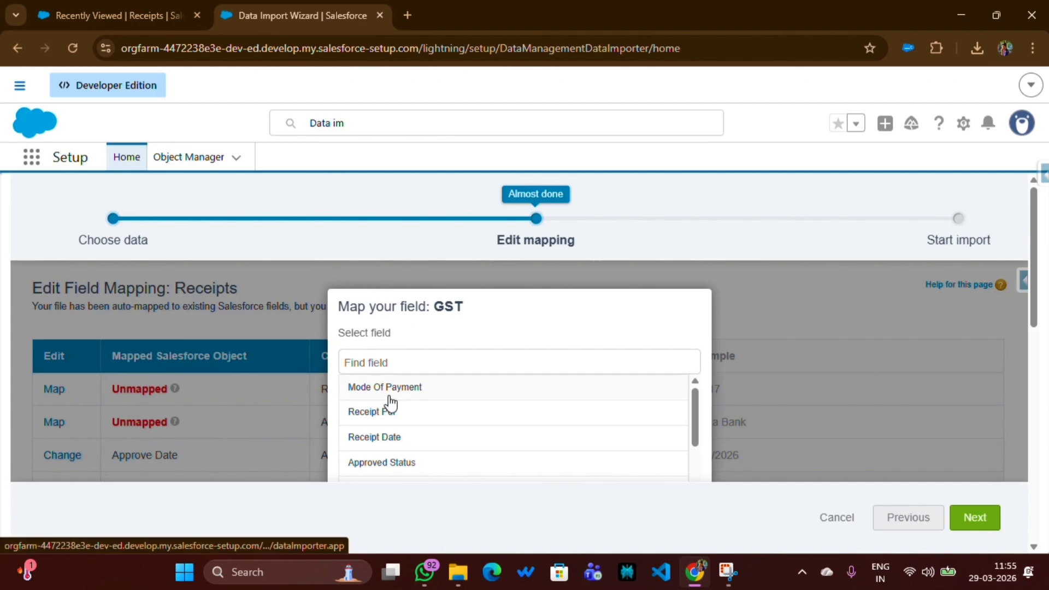
text(Gst)
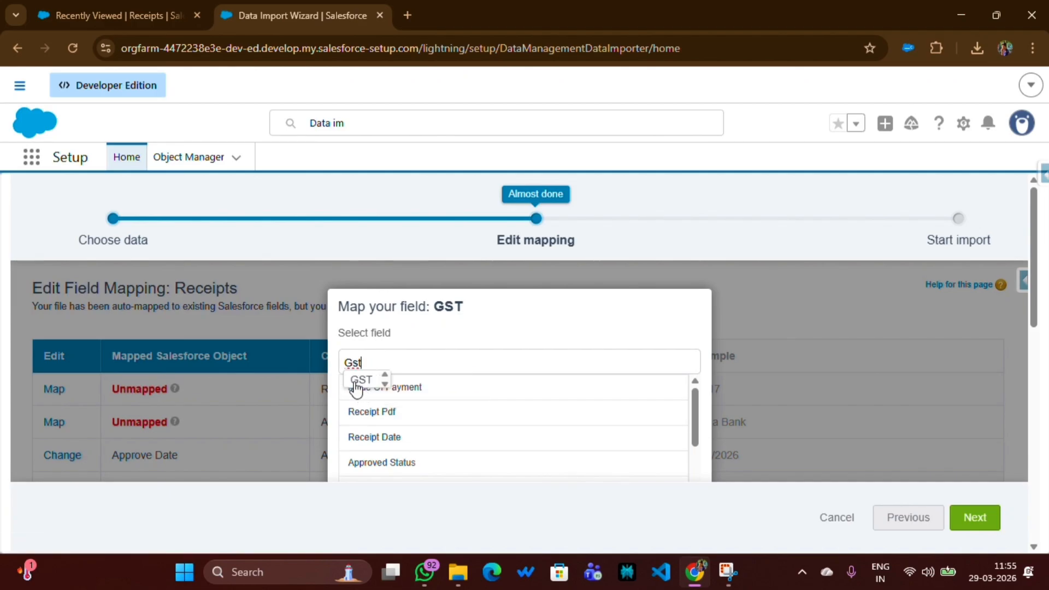
click(356, 386)
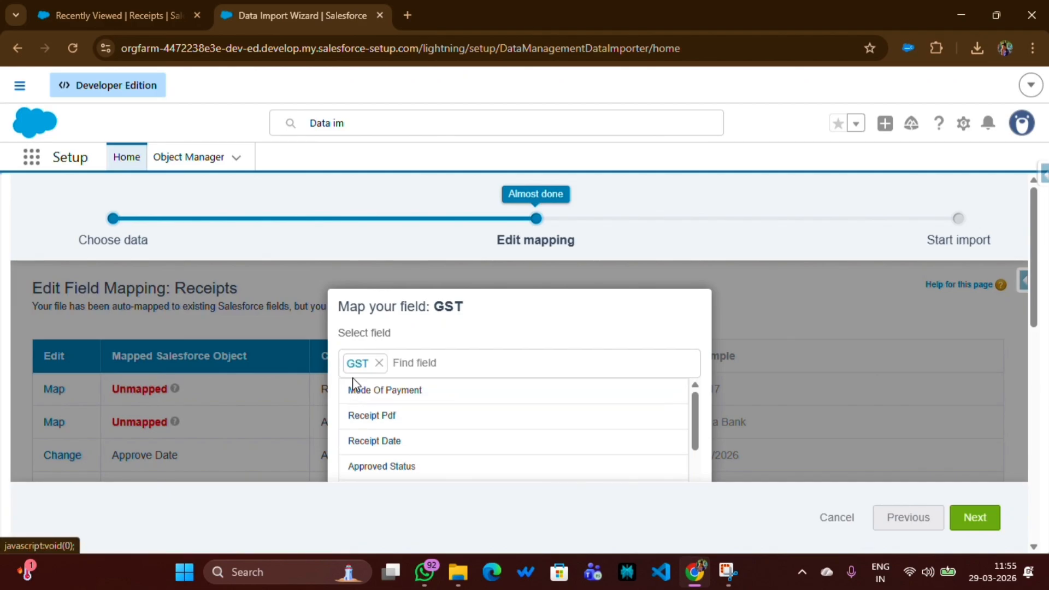
key(ctrl+minus)
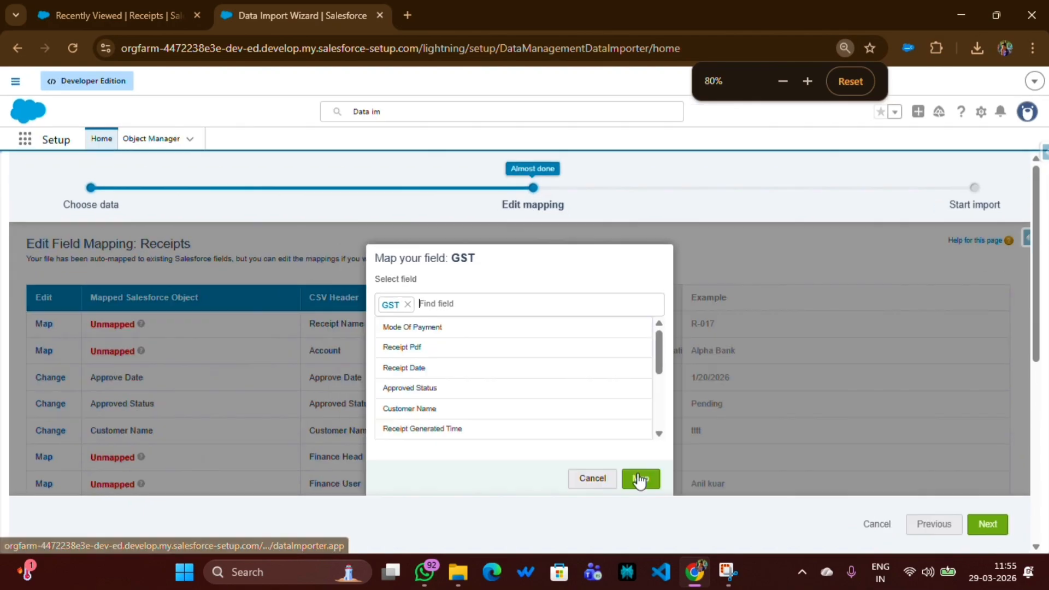
click(639, 480)
scroll(75, 394, down, 1)
scroll(68, 435, down, 2)
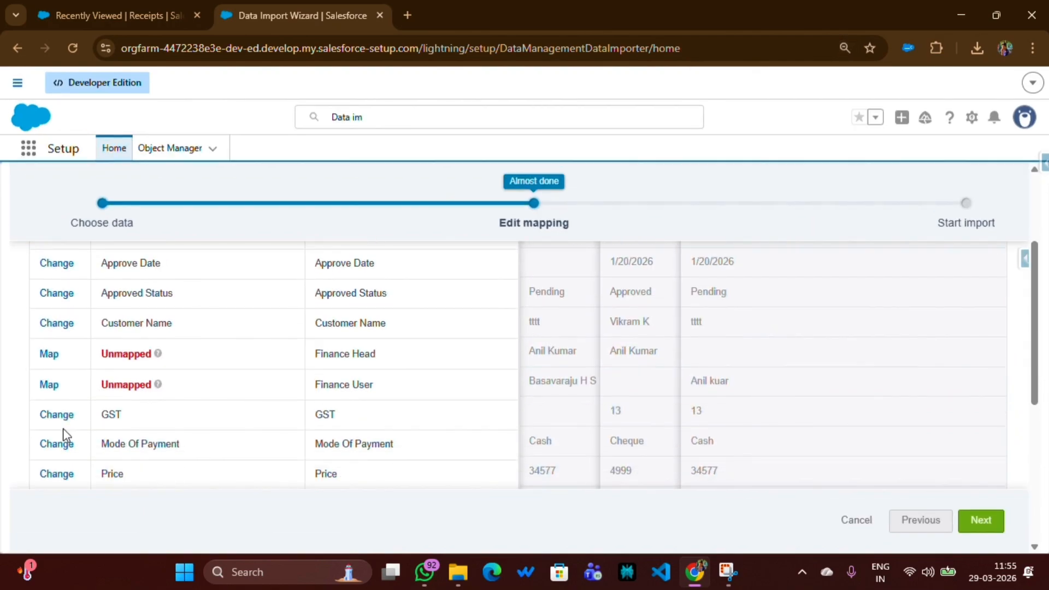
key(ctrl+plus)
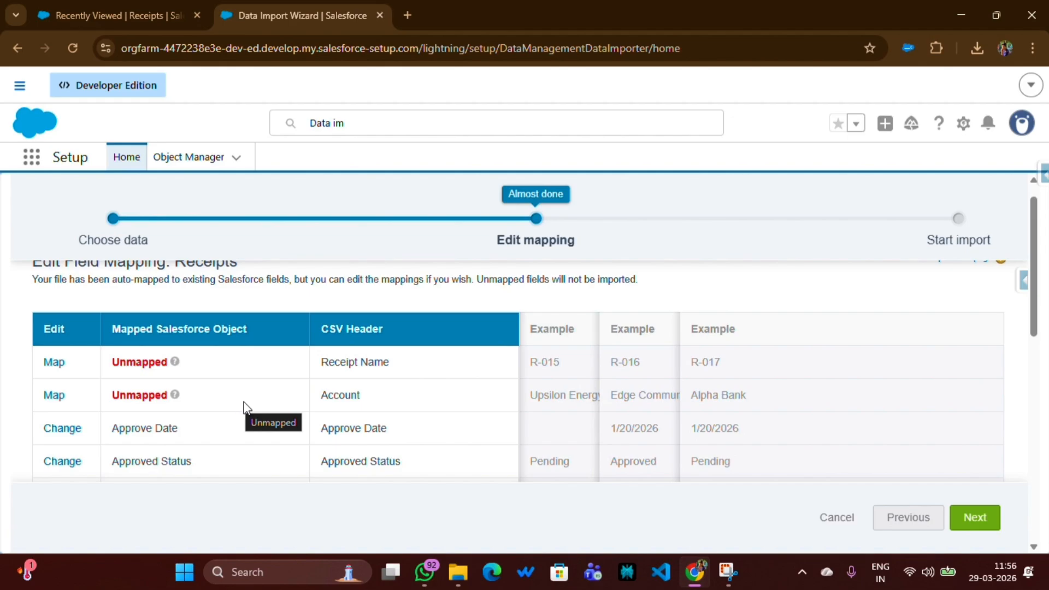
- Accept the field mapping, start the import, and open its status on the Bulk Data Load Job page
click(976, 517)
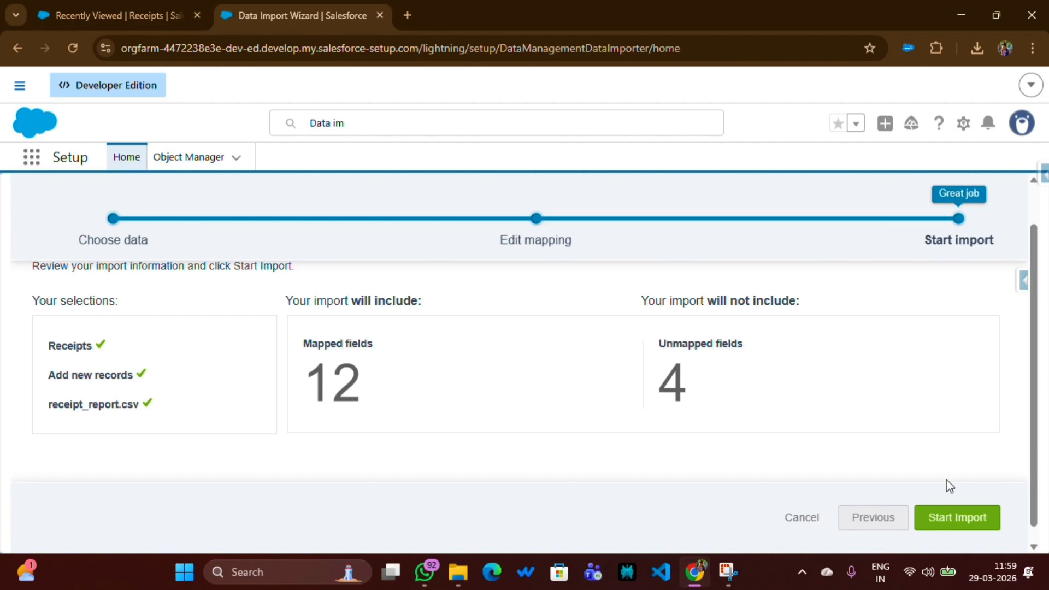
click(953, 519)
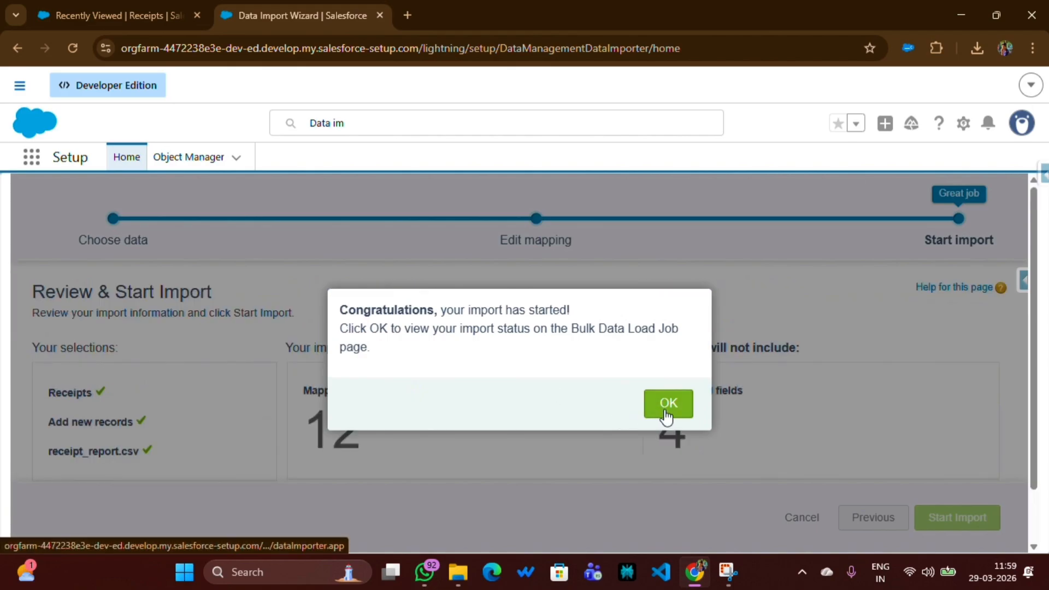
click(665, 415)
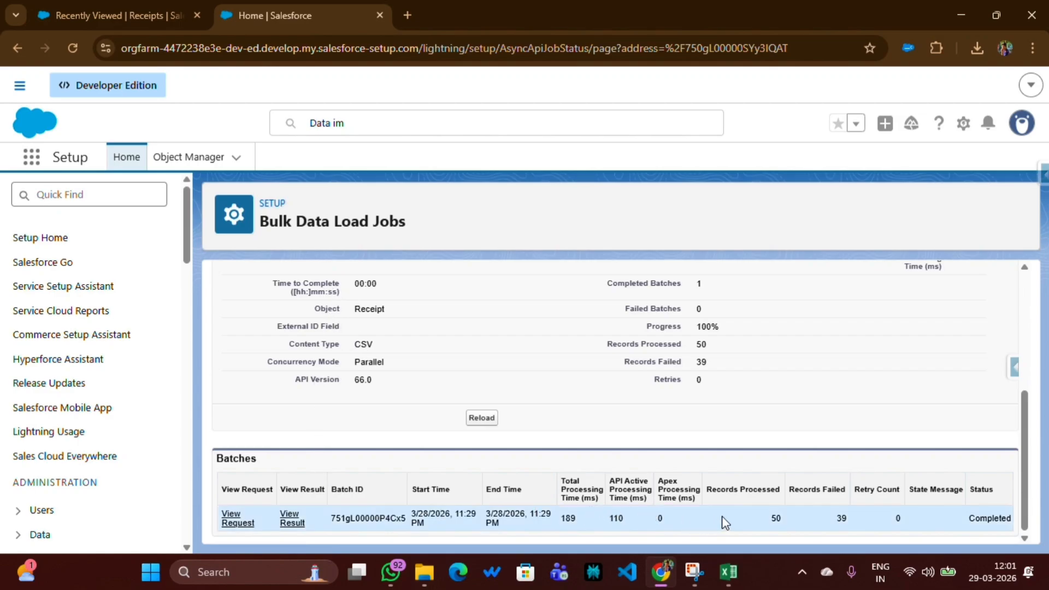
- Check the batch's numbers of processed and failed records
double_click(776, 518)
click(793, 527)
click(839, 520)
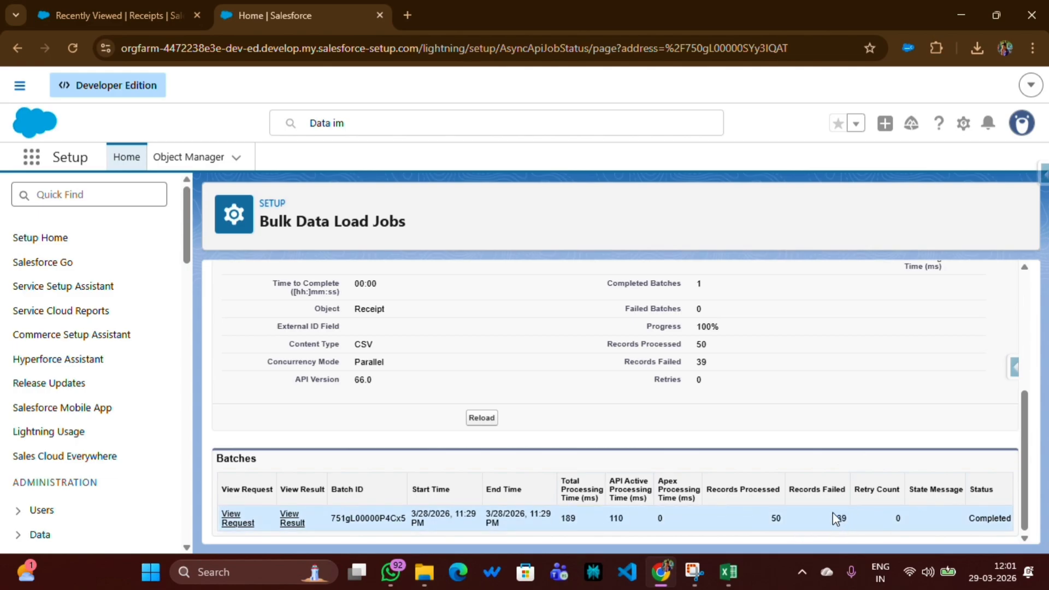
- Download the batch's result file and open result (1).csv in Excel
click(292, 519)
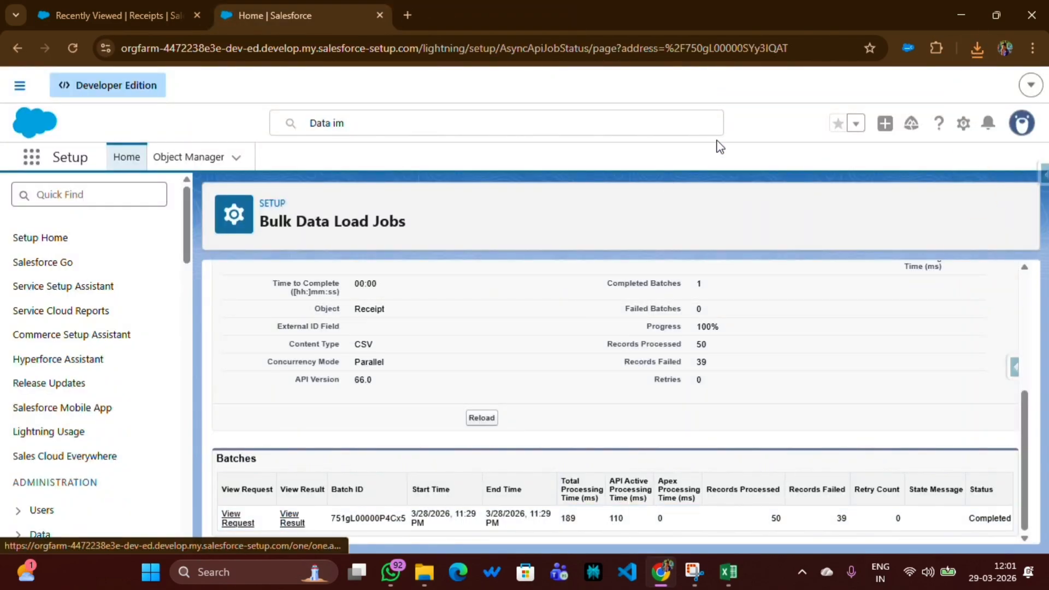
click(977, 48)
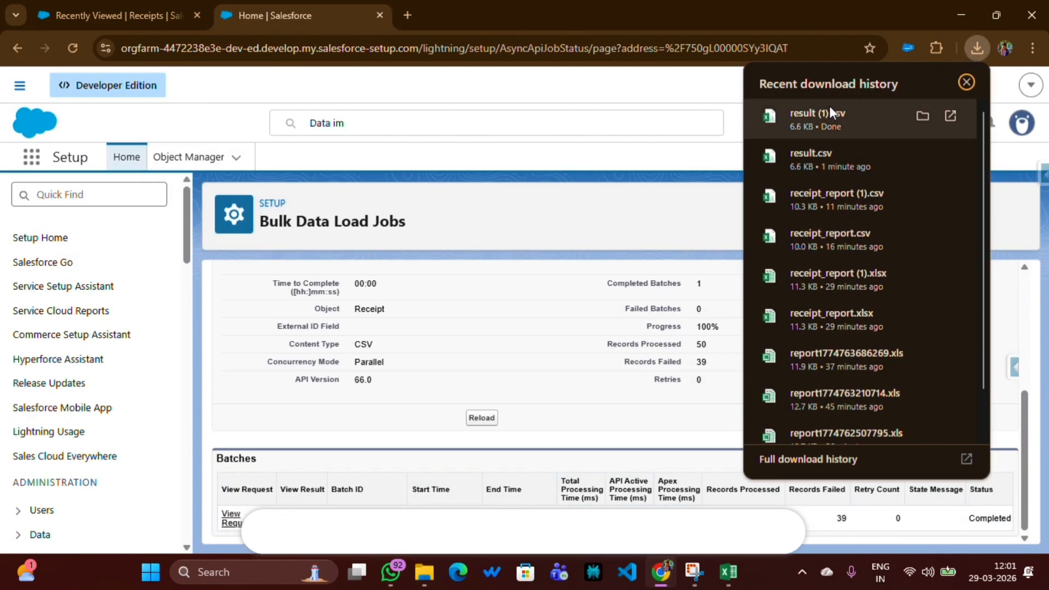
click(828, 109)
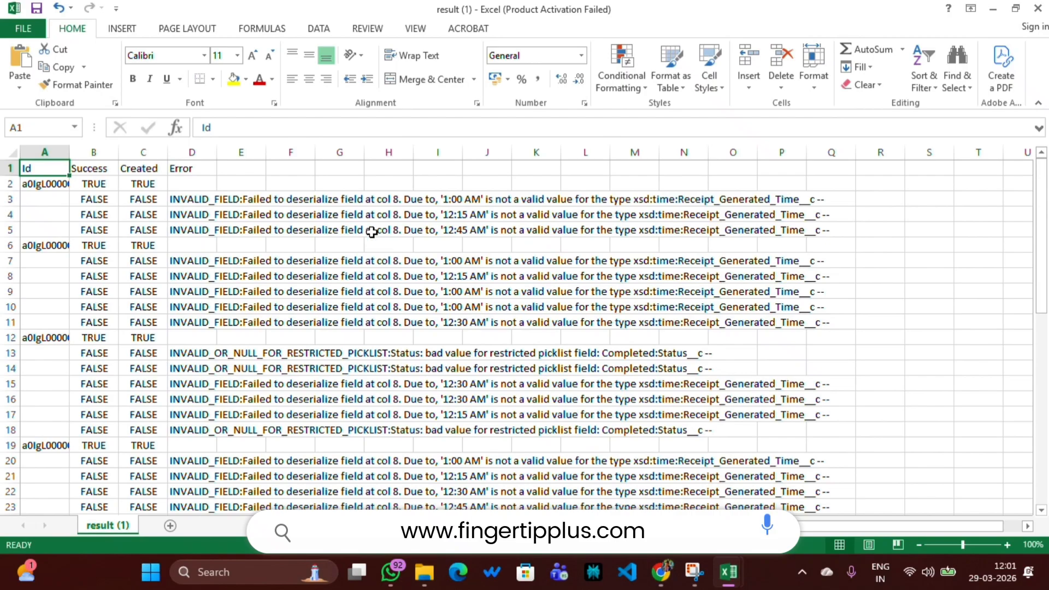
- Widen the Error column and read through the import error messages down to the last result row
drag(217, 146, 683, 163)
double_click(462, 214)
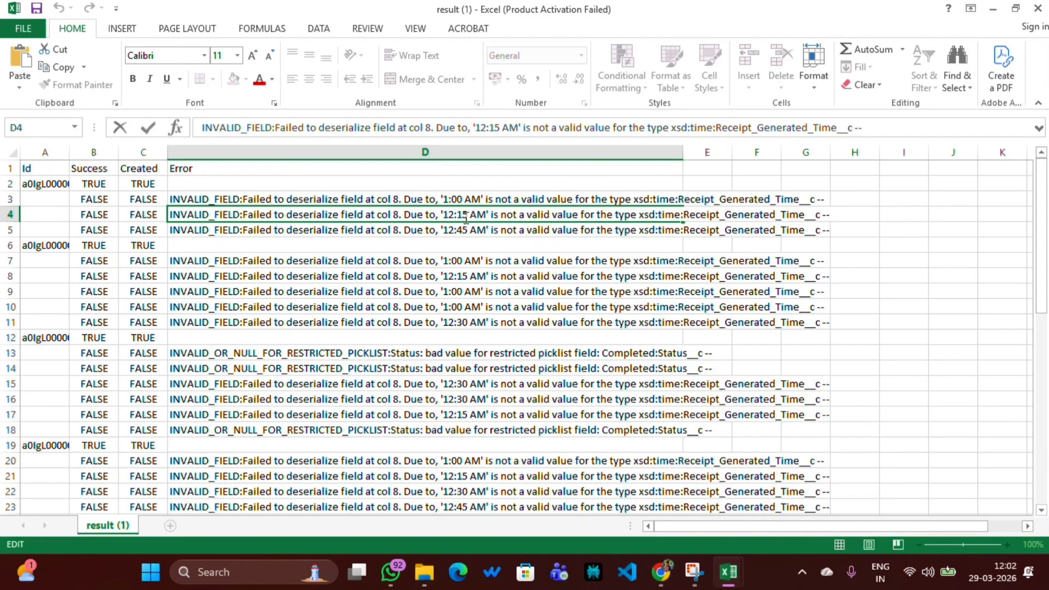
scroll(481, 262, down, 5)
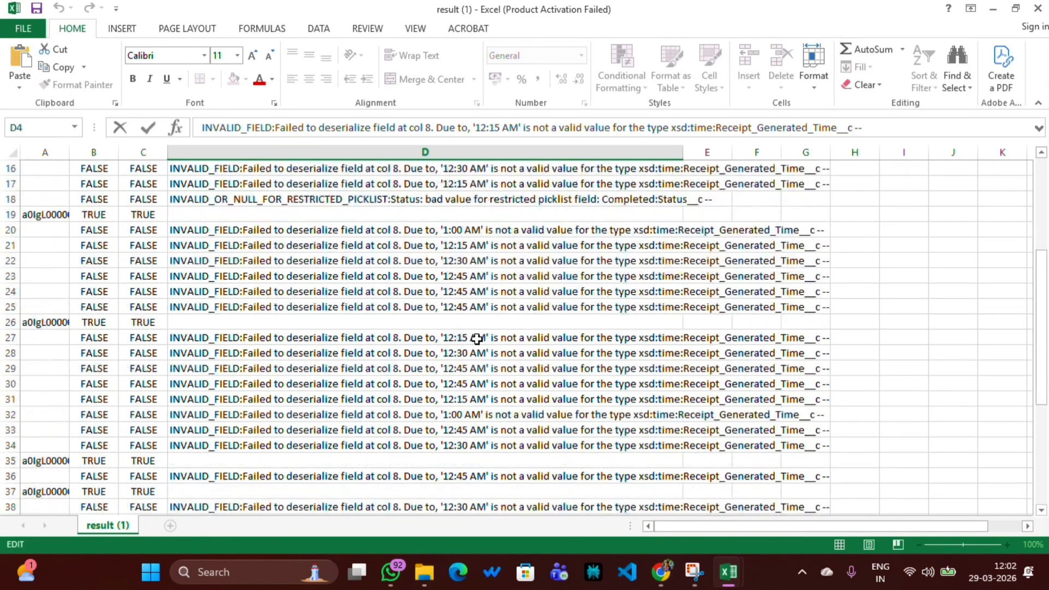
scroll(476, 339, down, 5)
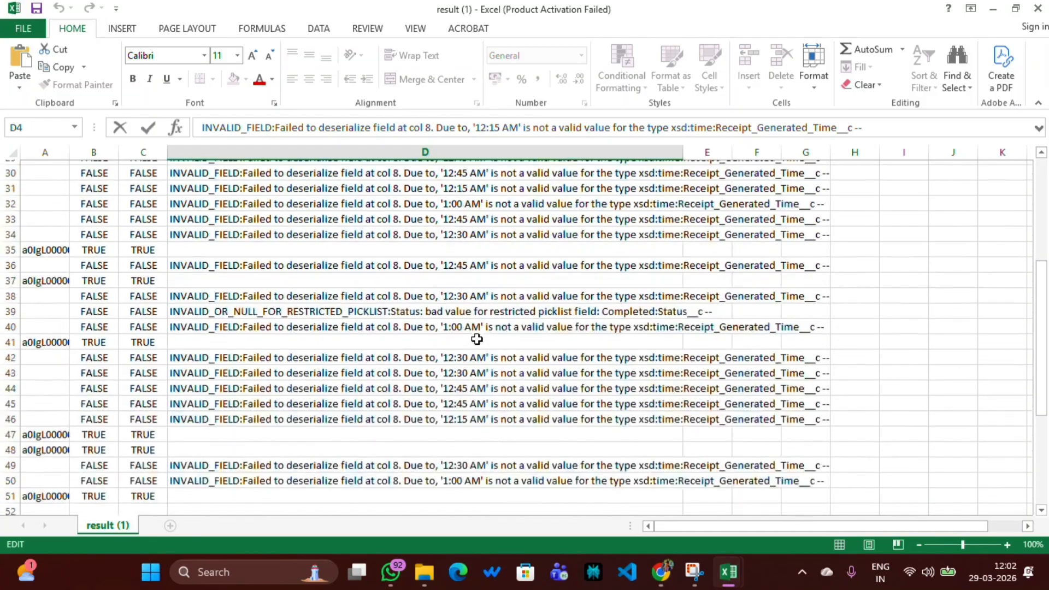
scroll(476, 339, up, 10)
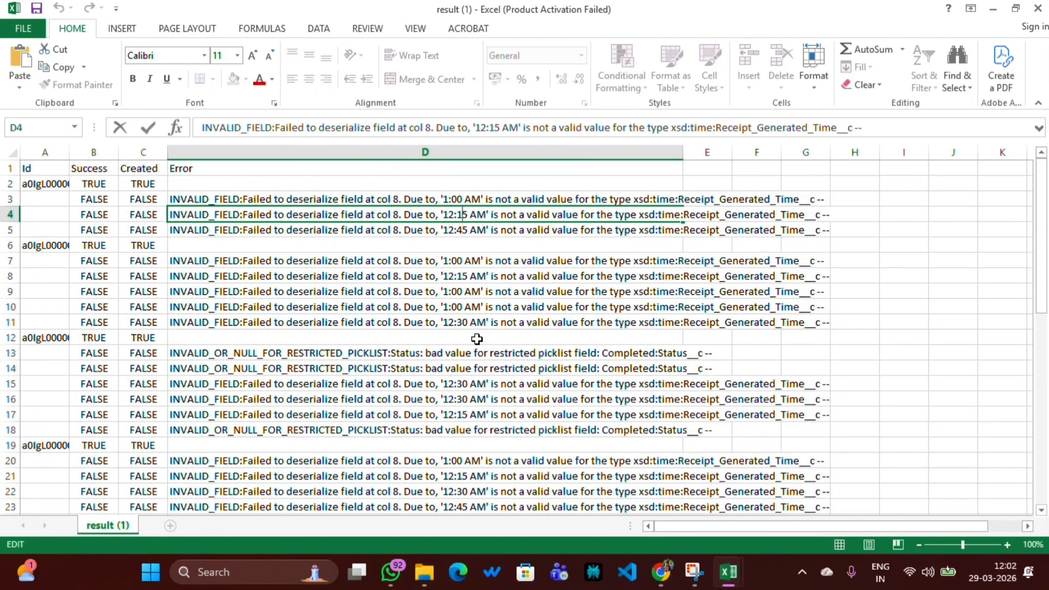
- Switch back to the browser and compare the batch's processed records with its failed records
click(660, 572)
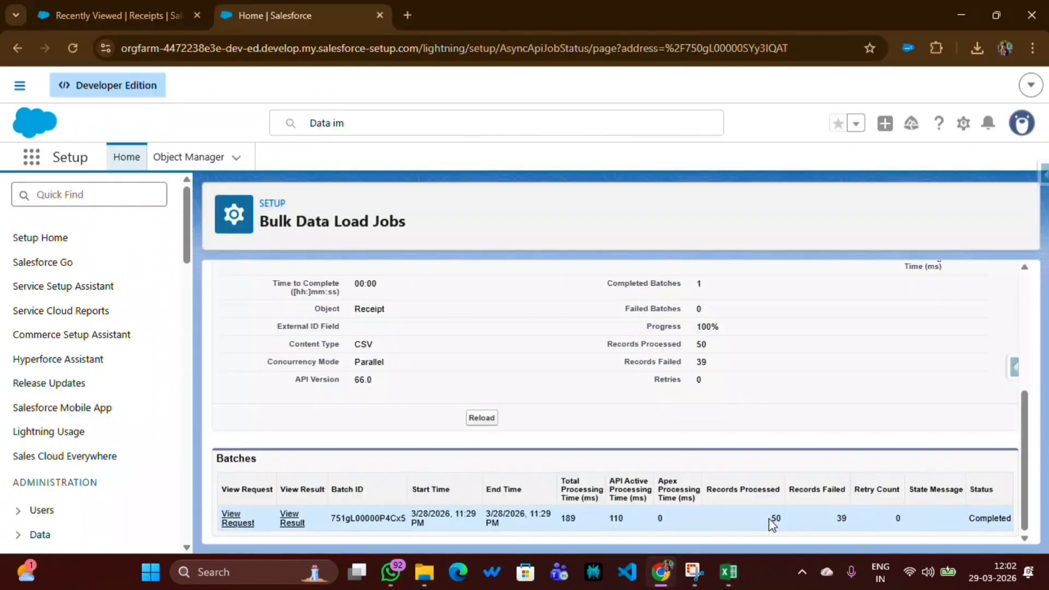
drag(769, 519, 792, 526)
click(822, 518)
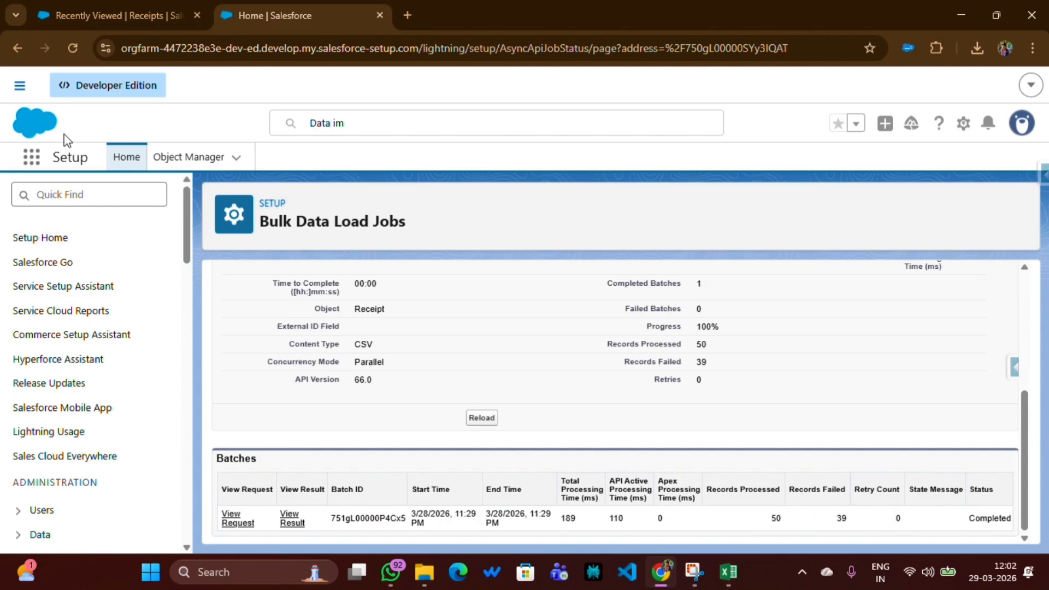
- Return to the Receipts list in Salesforce and switch it to the All list view
click(75, 19)
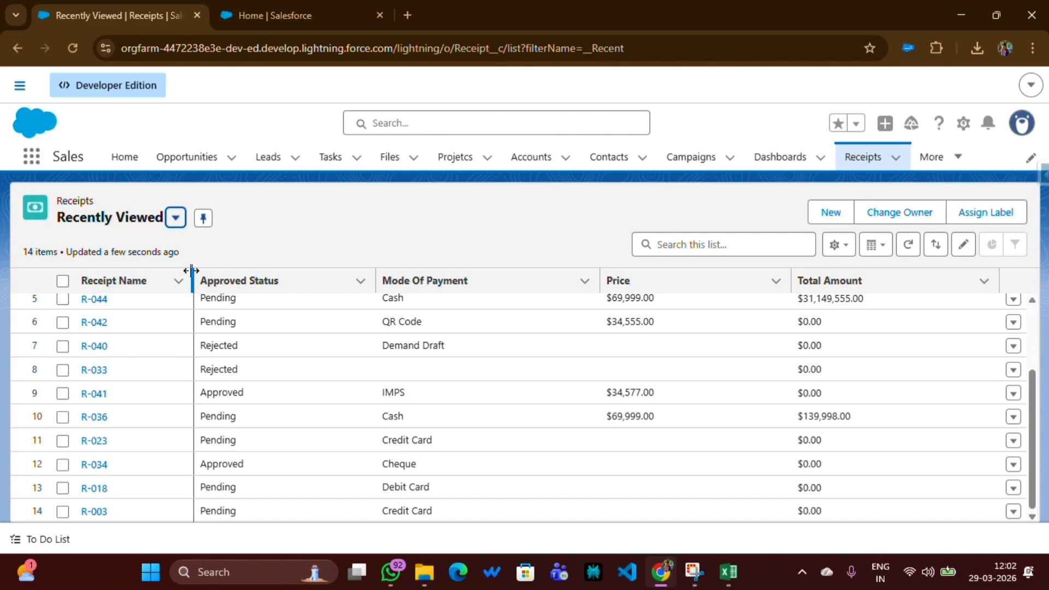
click(119, 224)
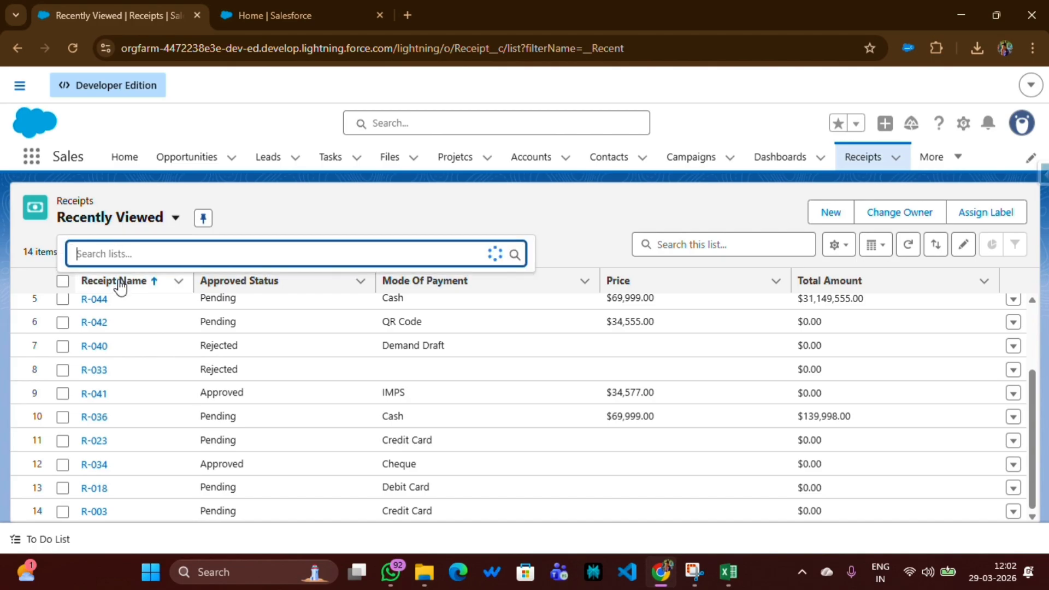
click(111, 309)
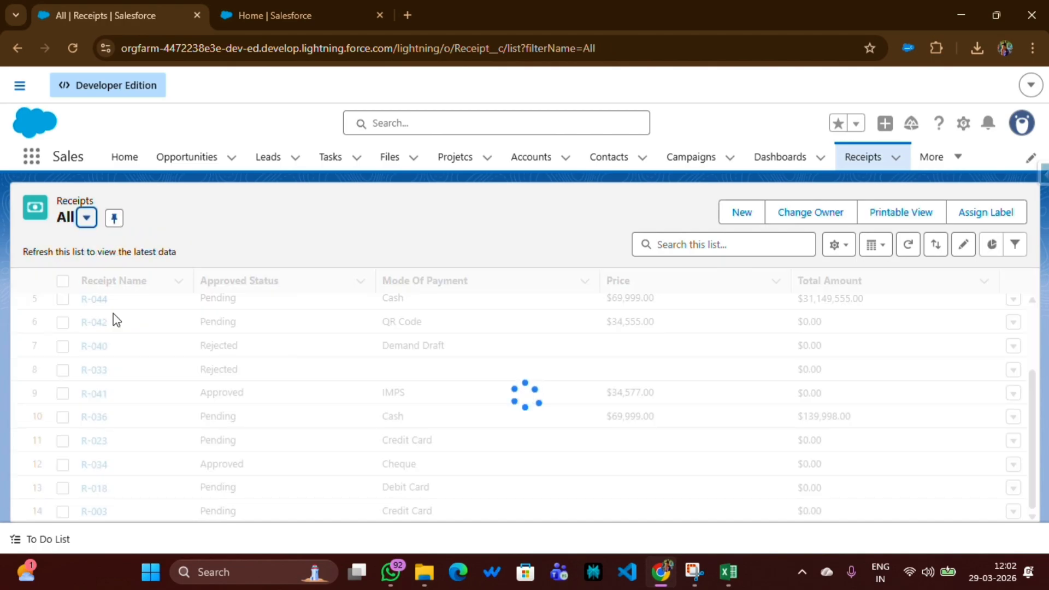
- Look through the receipts to the end of the list, open R-055, and review its details
scroll(98, 321, up, 2)
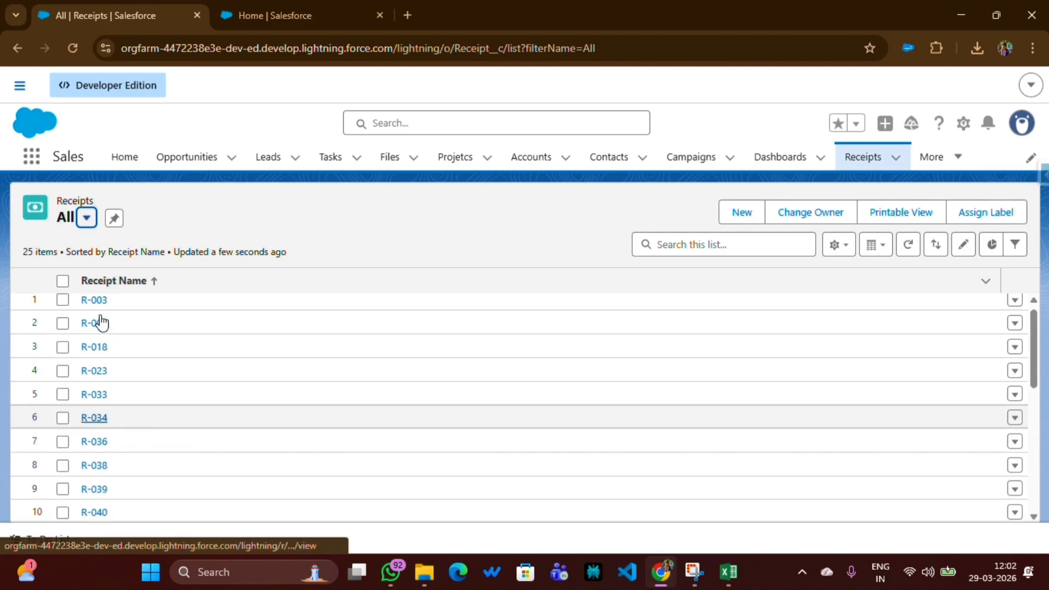
scroll(99, 321, down, 7)
drag(34, 516, 142, 505)
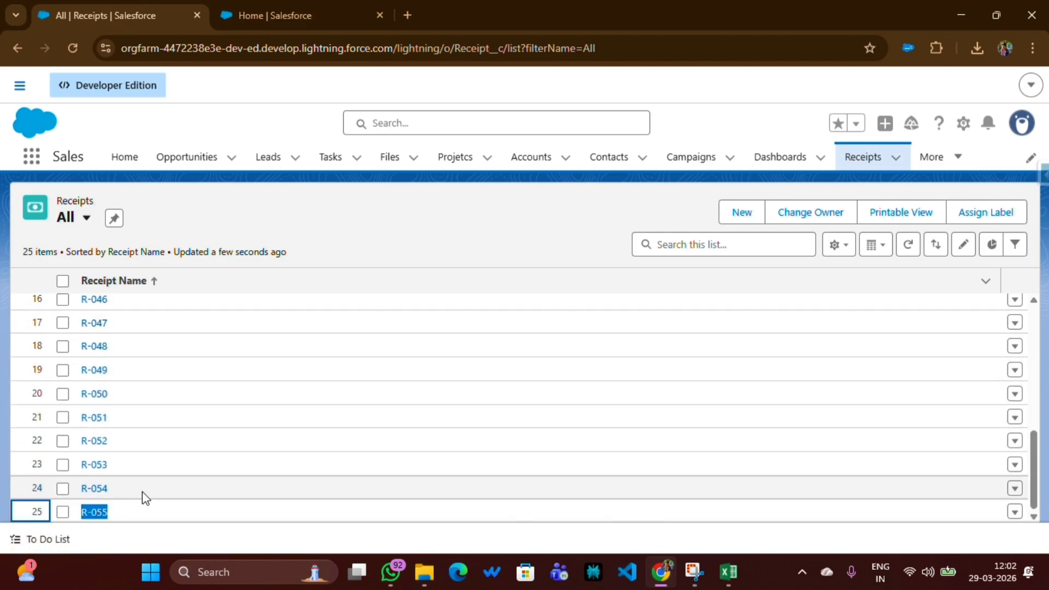
scroll(154, 472, up, 1)
scroll(154, 478, up, 2)
scroll(127, 492, down, 3)
click(101, 516)
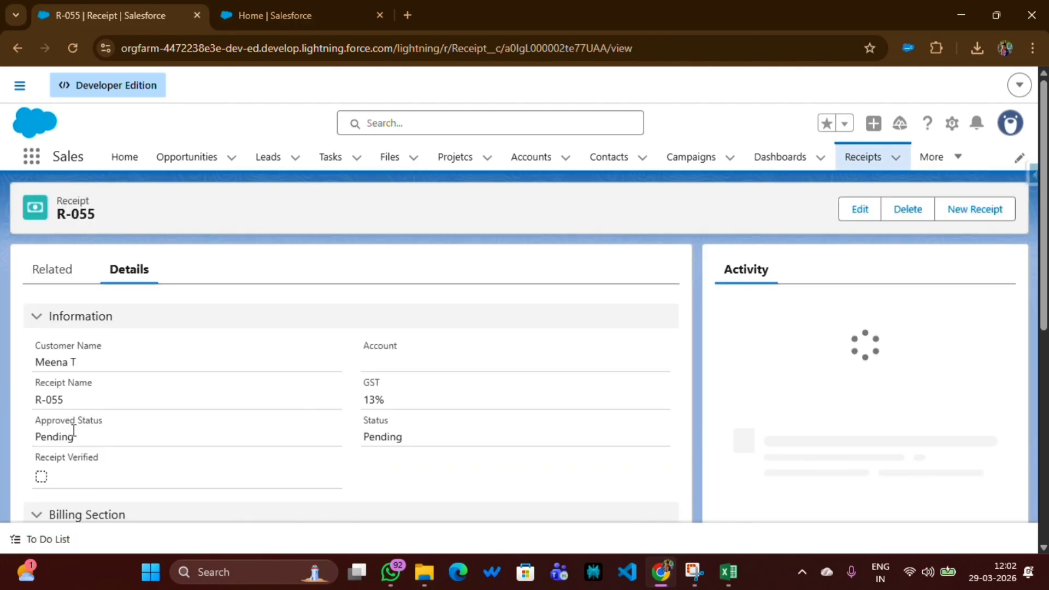
scroll(104, 366, down, 5)
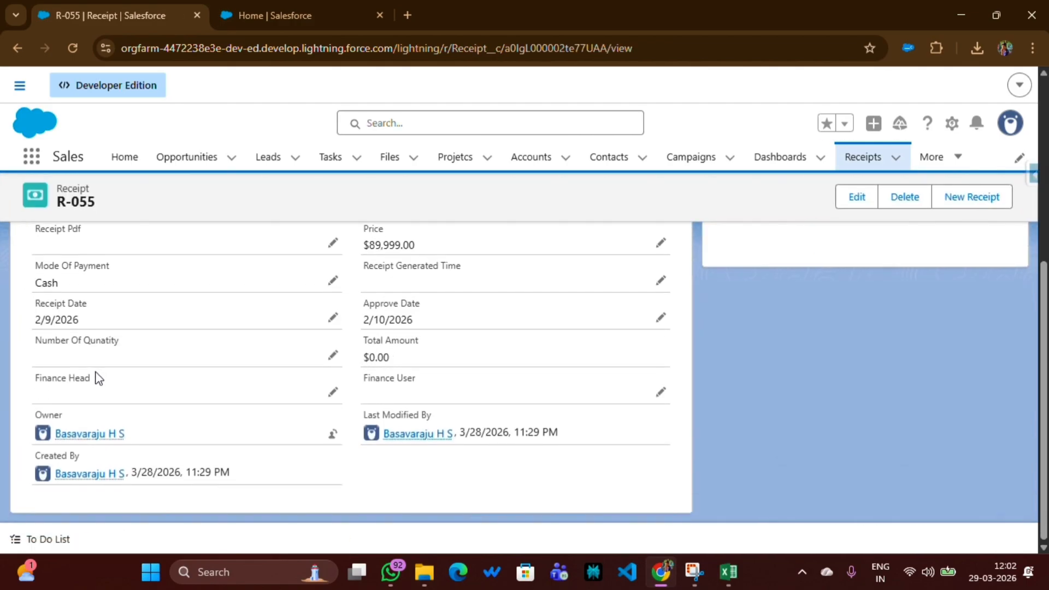
scroll(94, 373, up, 5)
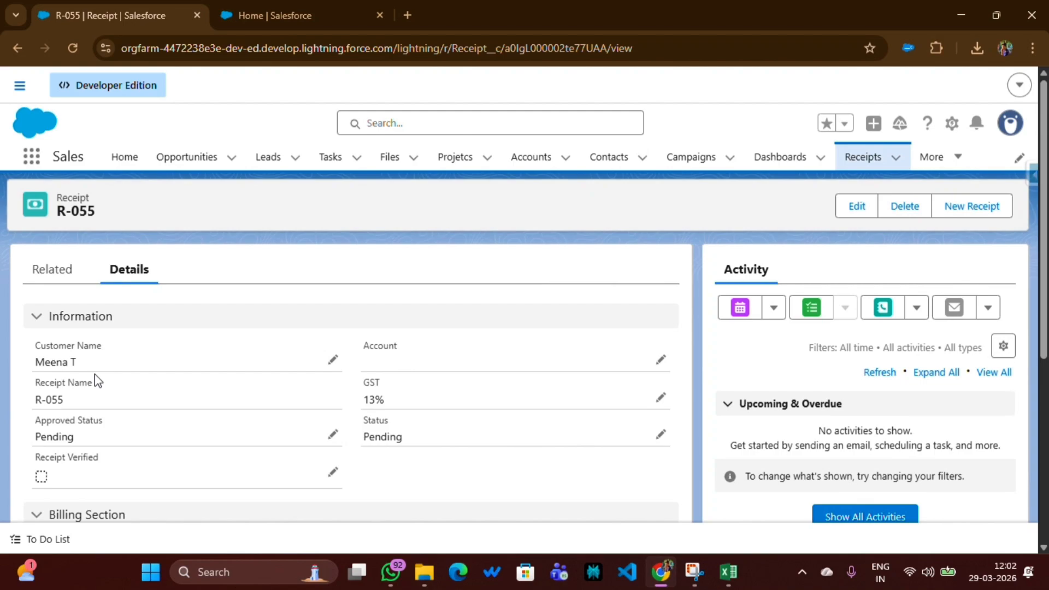